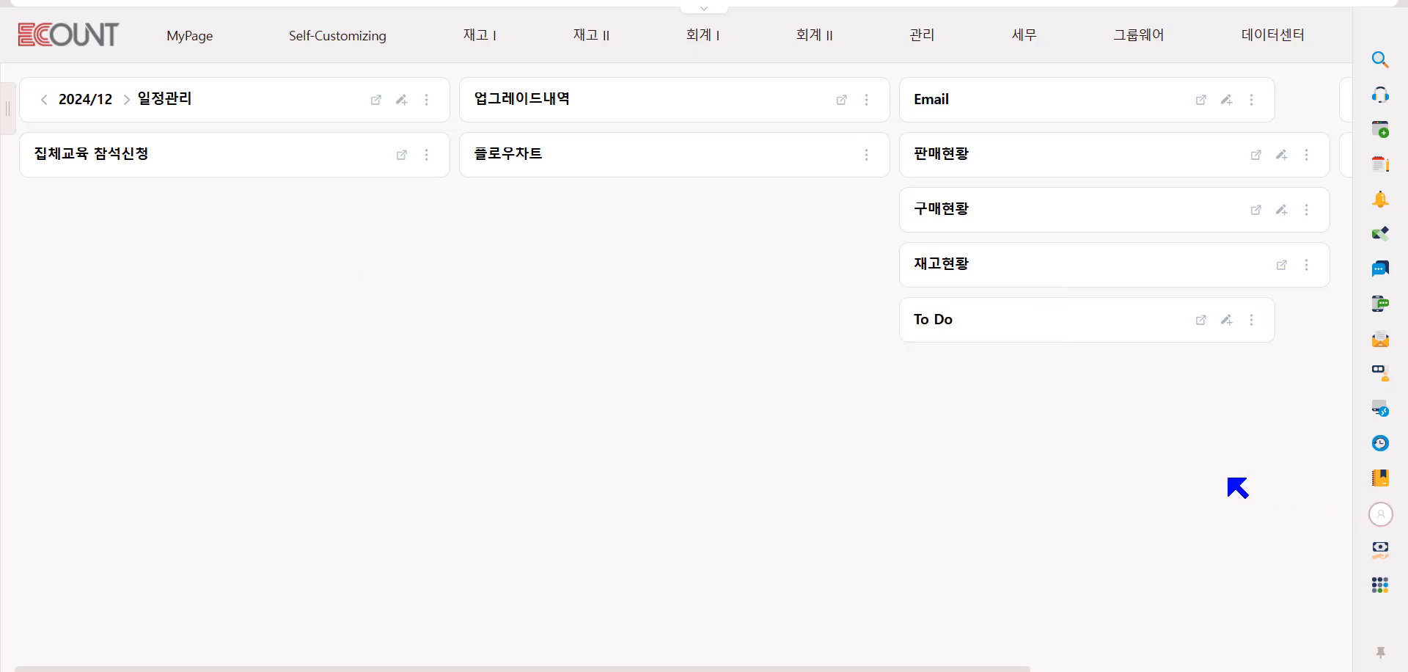
# - Open the year-end settlement list 정산내역등록/수정 in the 원천징수 section of 세무
pyautogui.click(1011, 42)
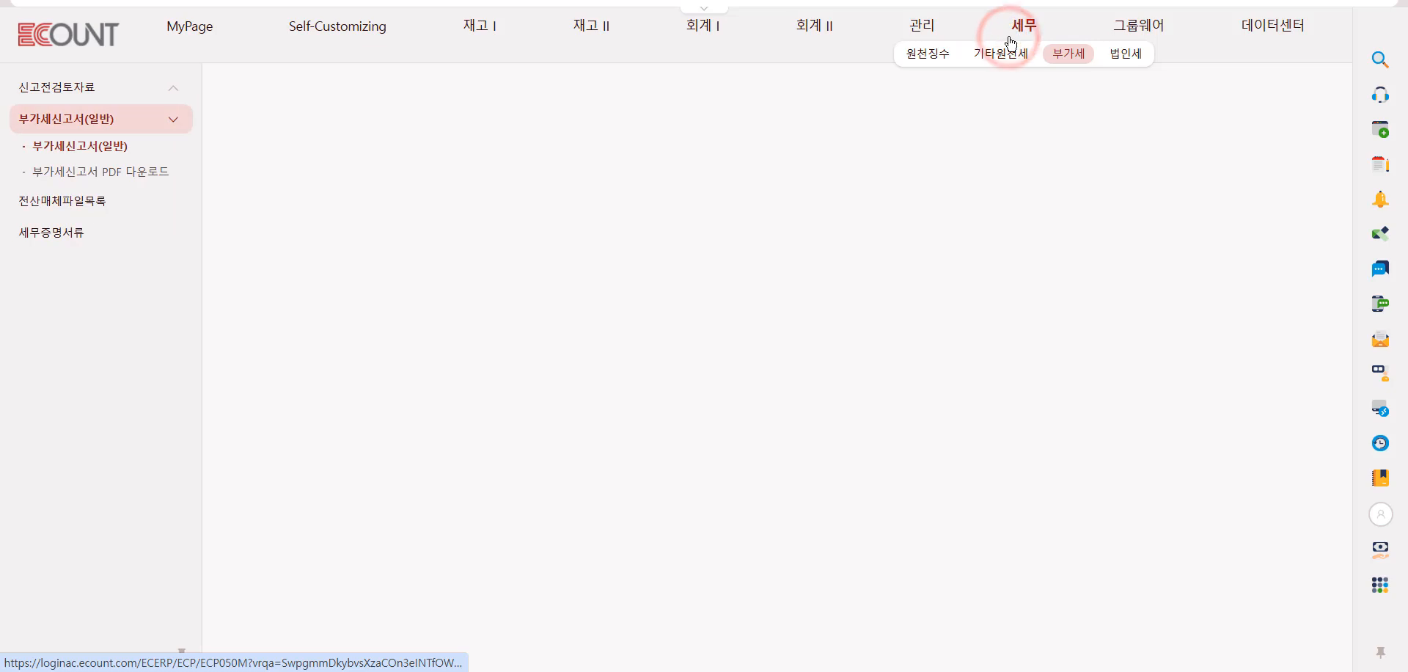
pyautogui.click(897, 59)
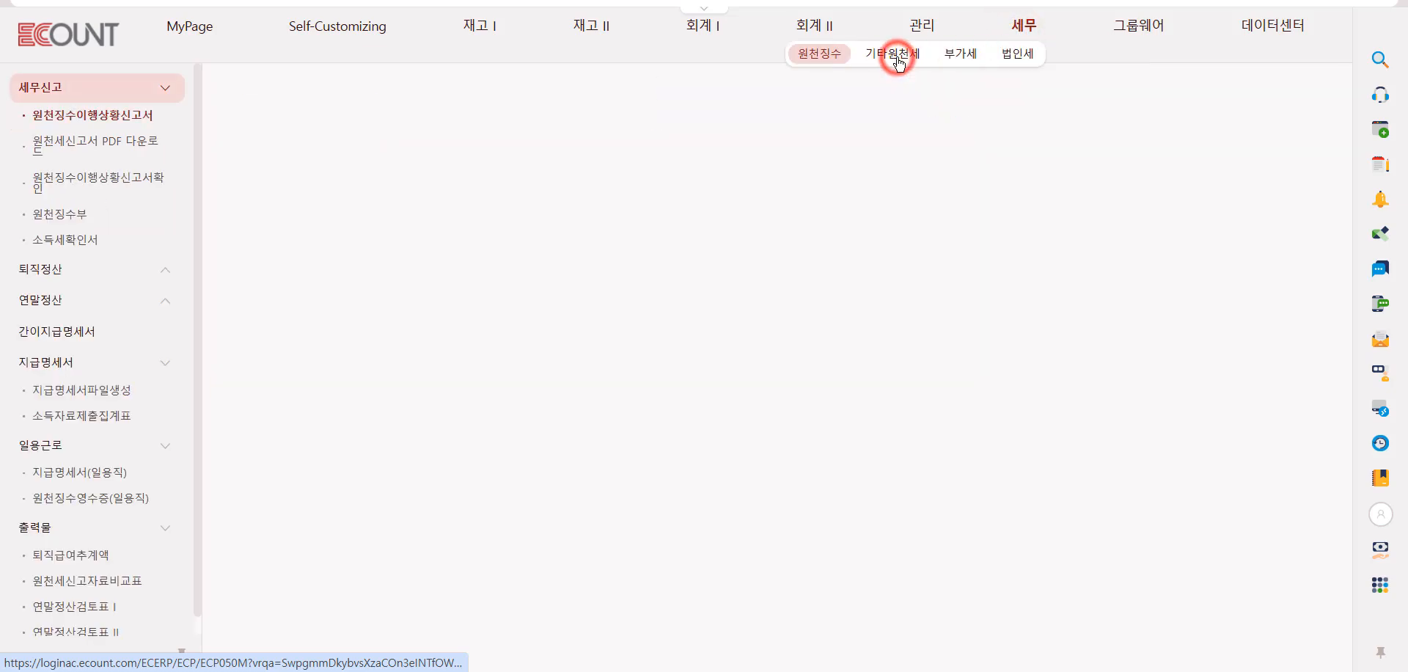
pyautogui.click(904, 91)
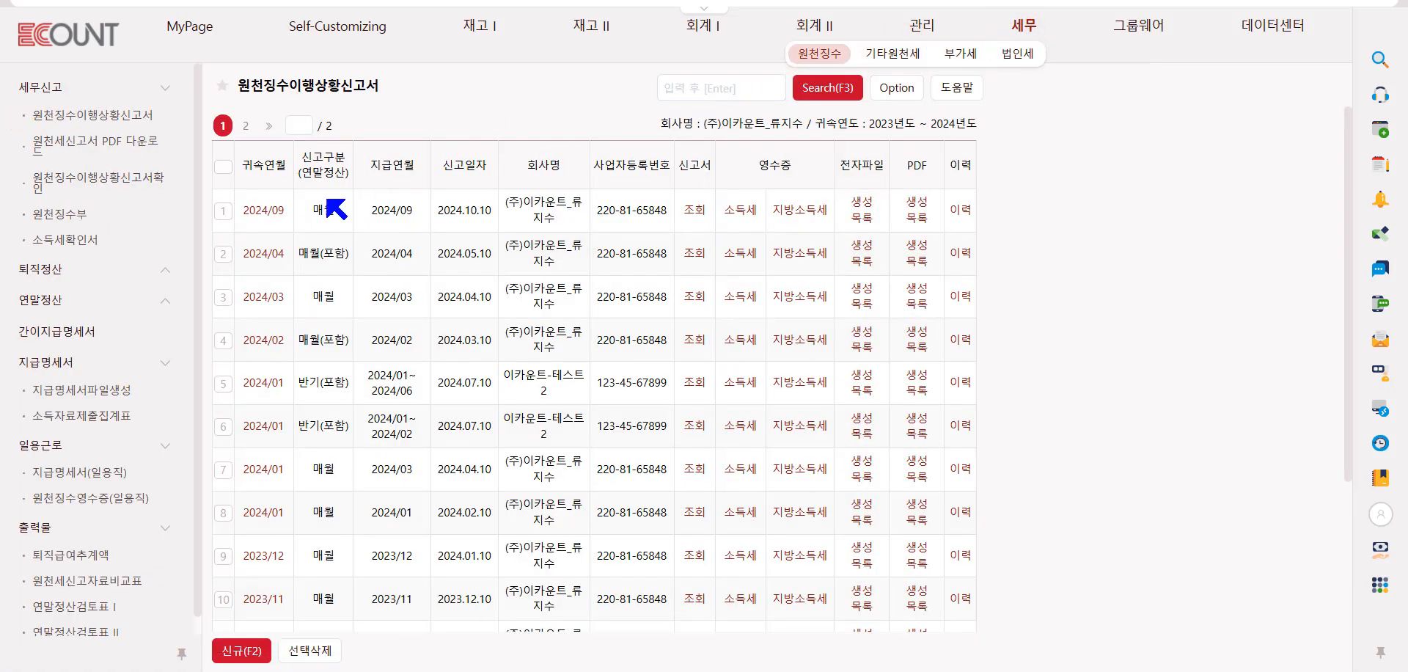
pyautogui.click(103, 298)
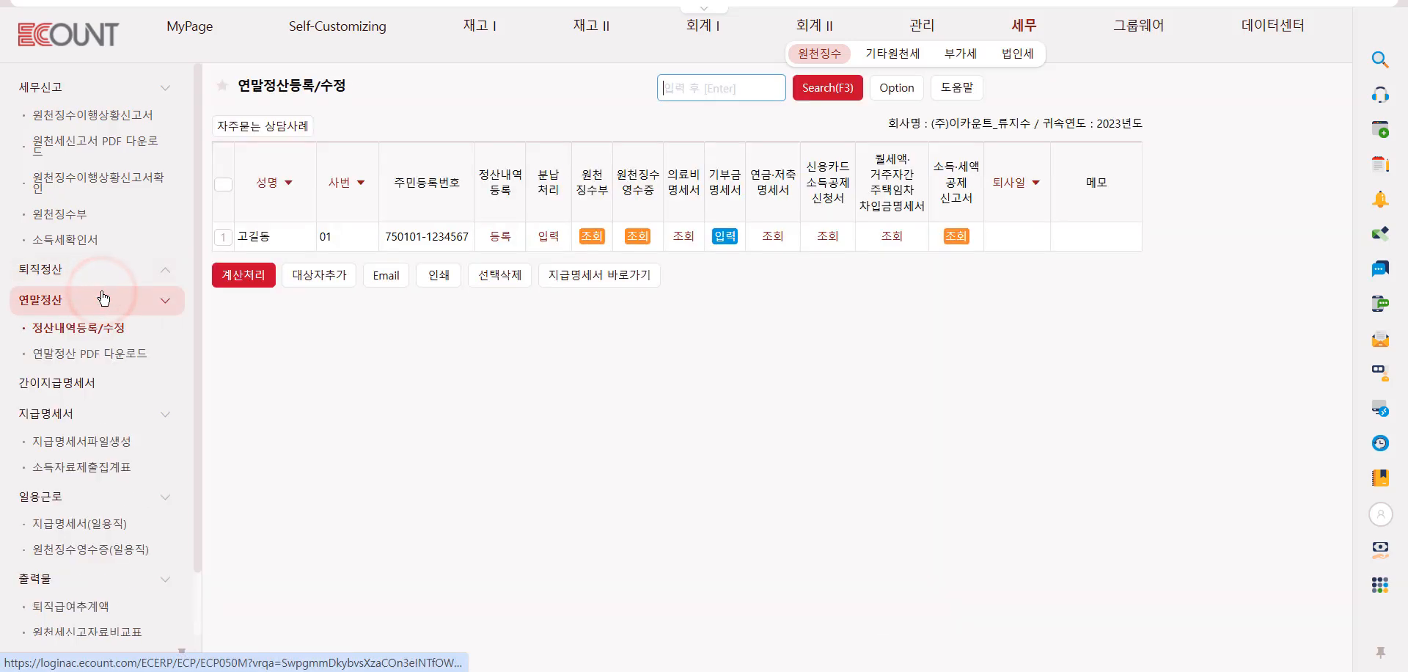
pyautogui.click(105, 330)
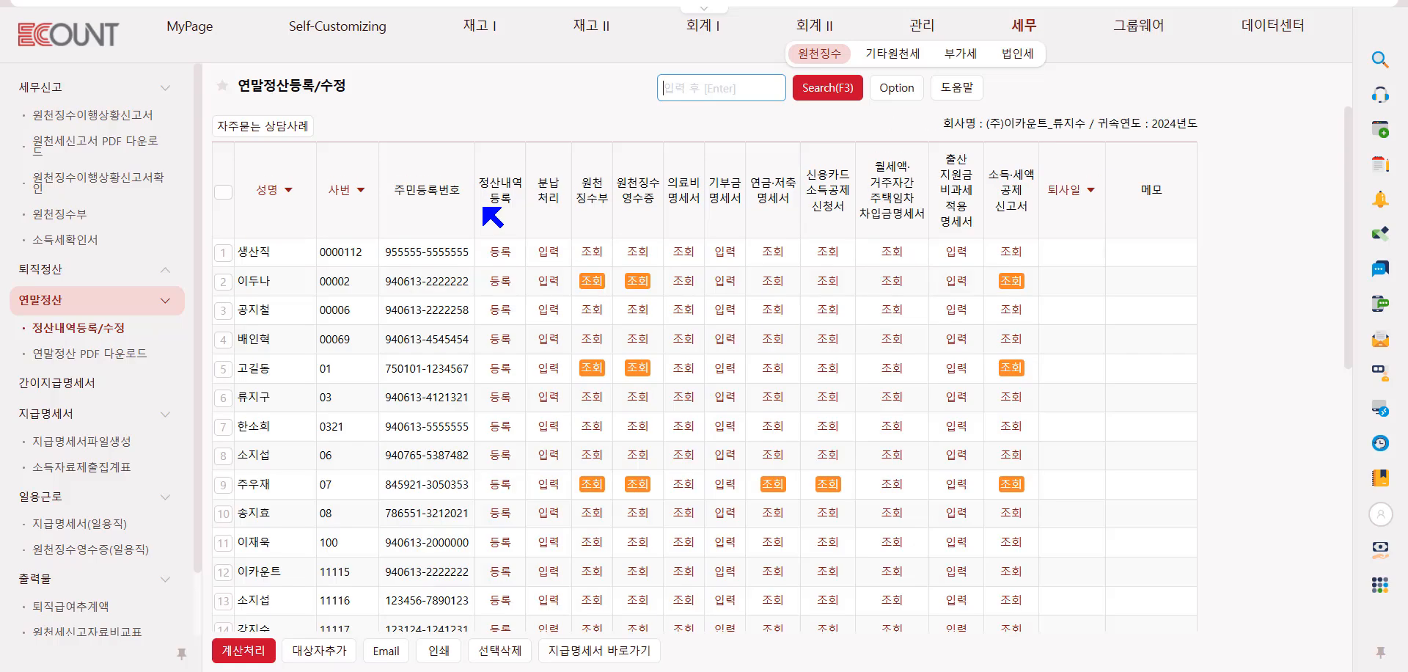
# - Open the fifth employee's settlement deduction entry and view the 보장성보험료 details under 특별세액공제
pyautogui.tripleClick(481, 183)
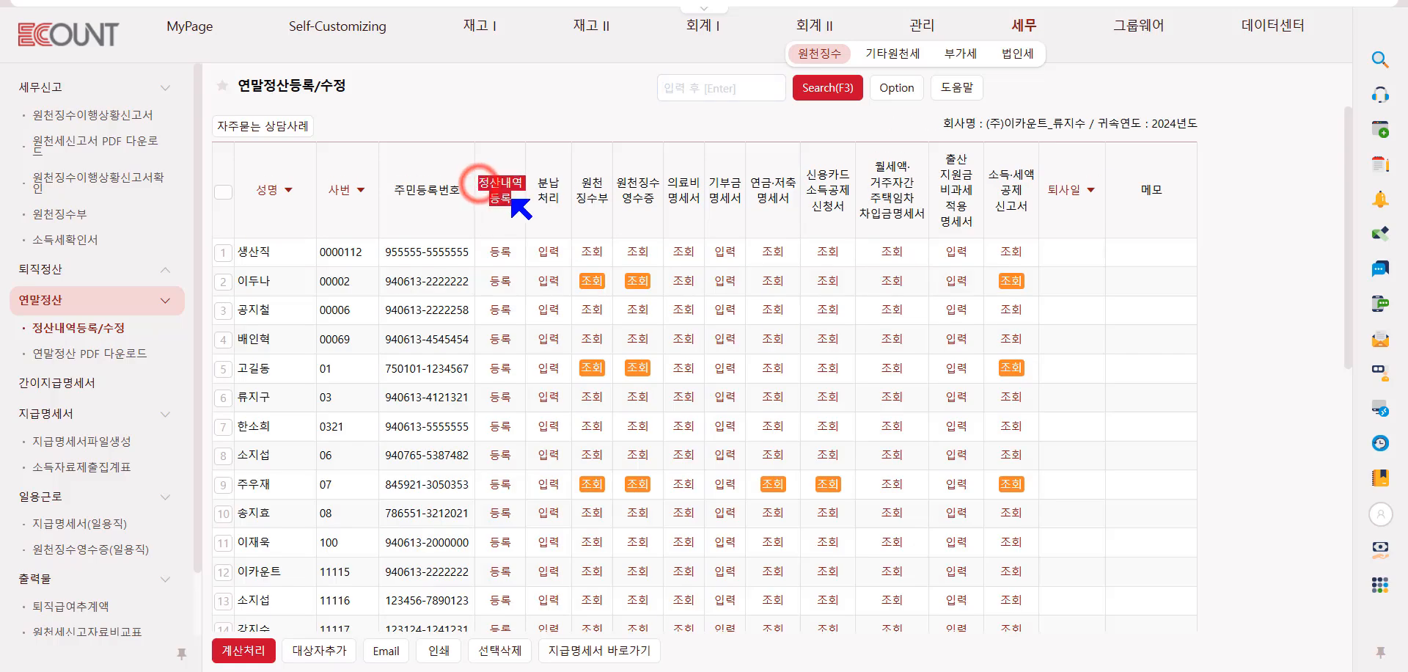
pyautogui.click(501, 369)
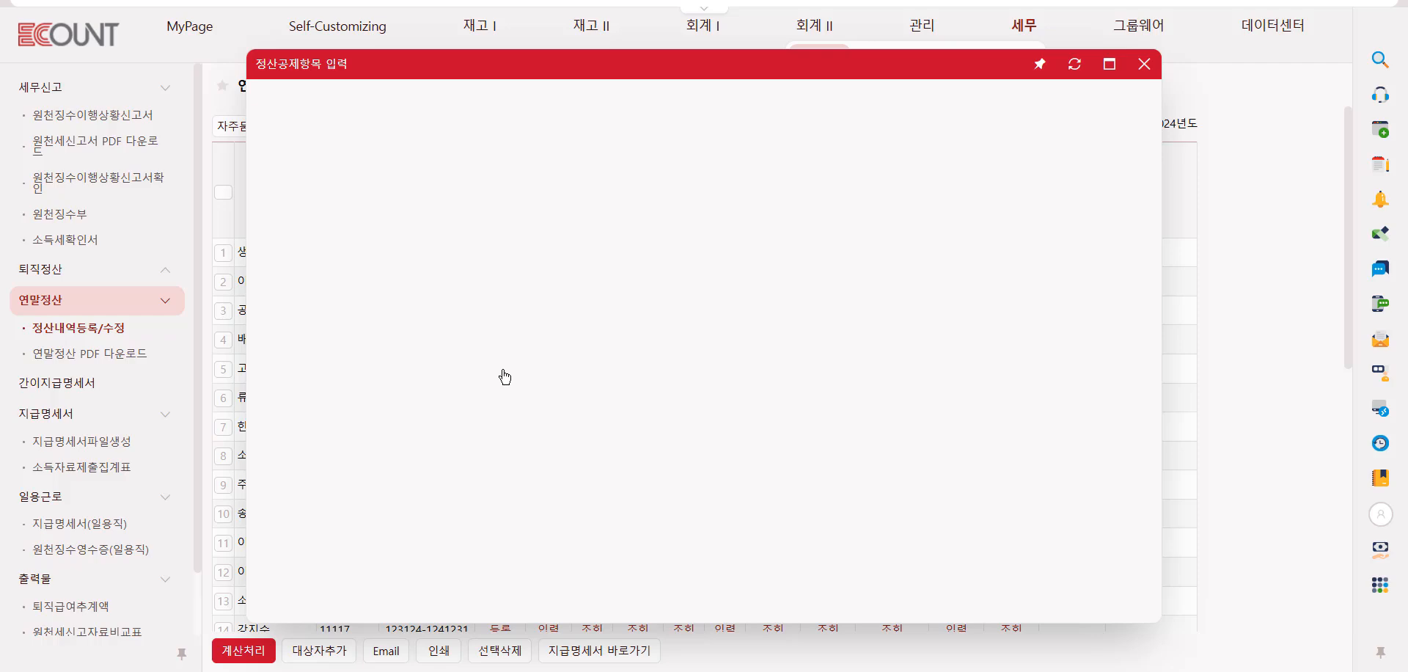
pyautogui.scroll(-15, 503, 370)
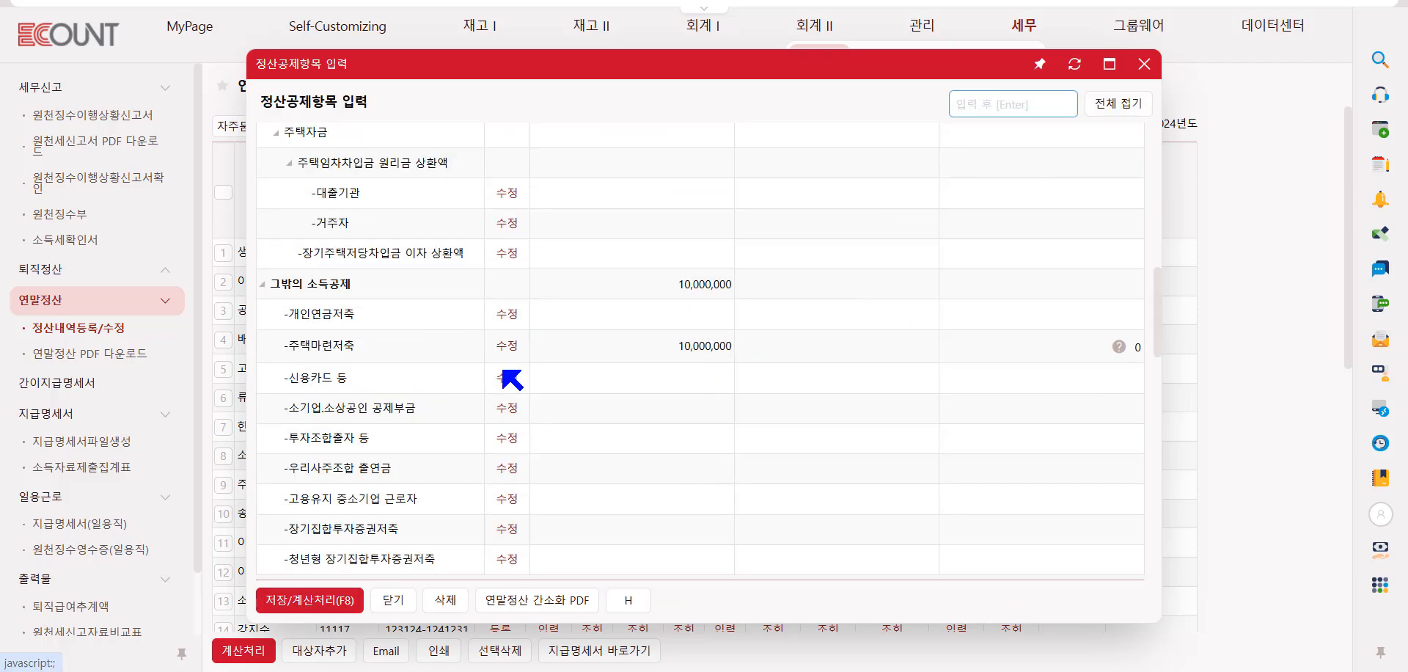
pyautogui.scroll(-3, 513, 379)
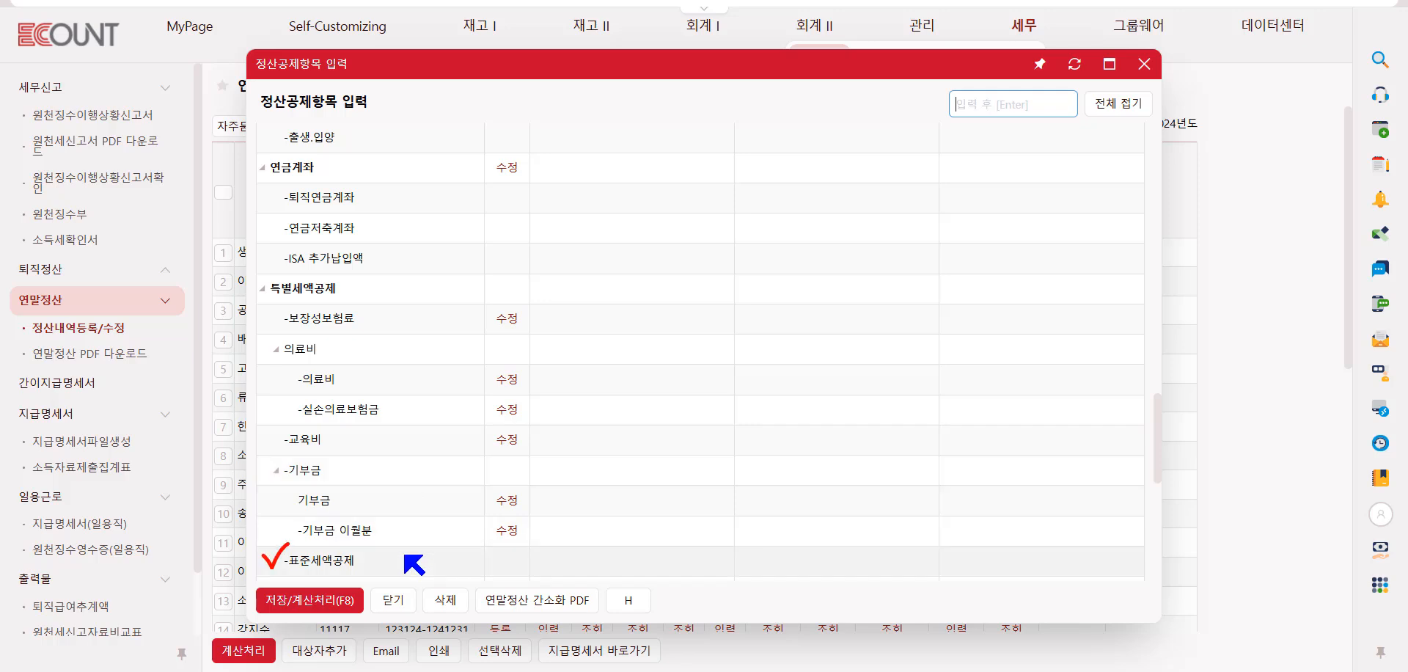
pyautogui.click(503, 320)
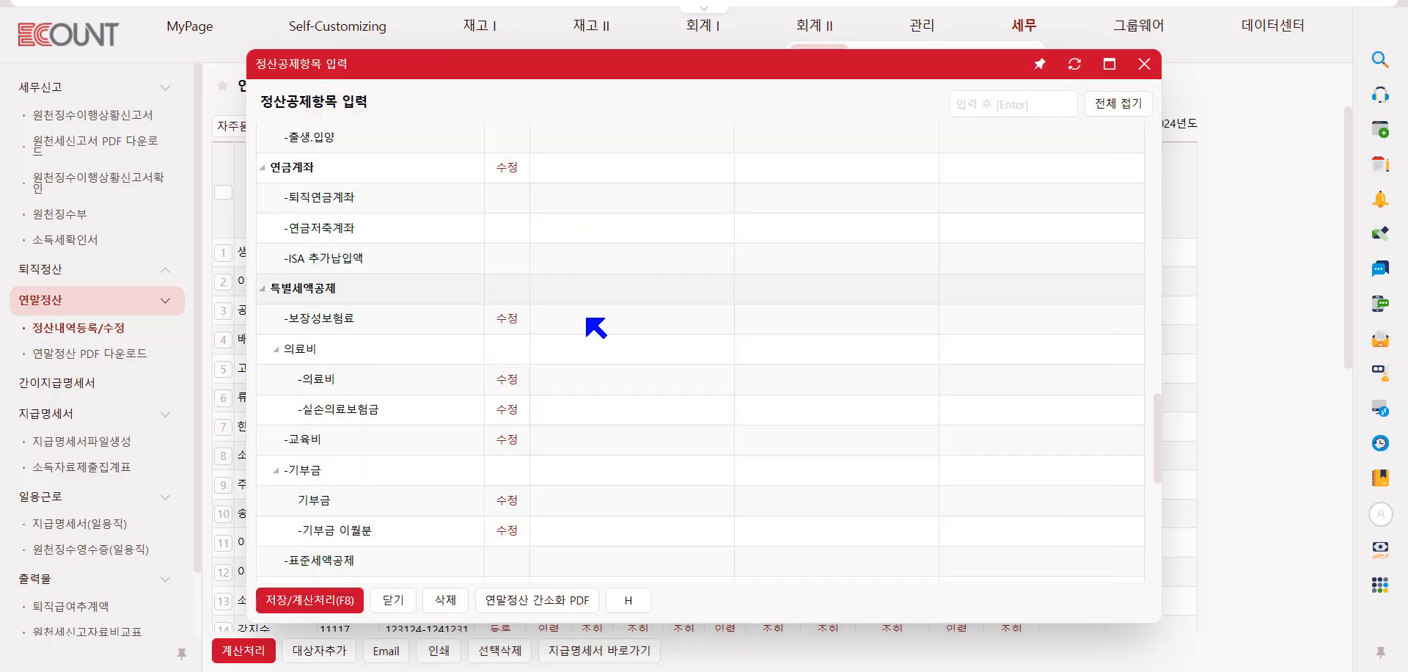
# - Open the 의료비 entry under 특별세액공제 and expand its help text
pyautogui.click(512, 383)
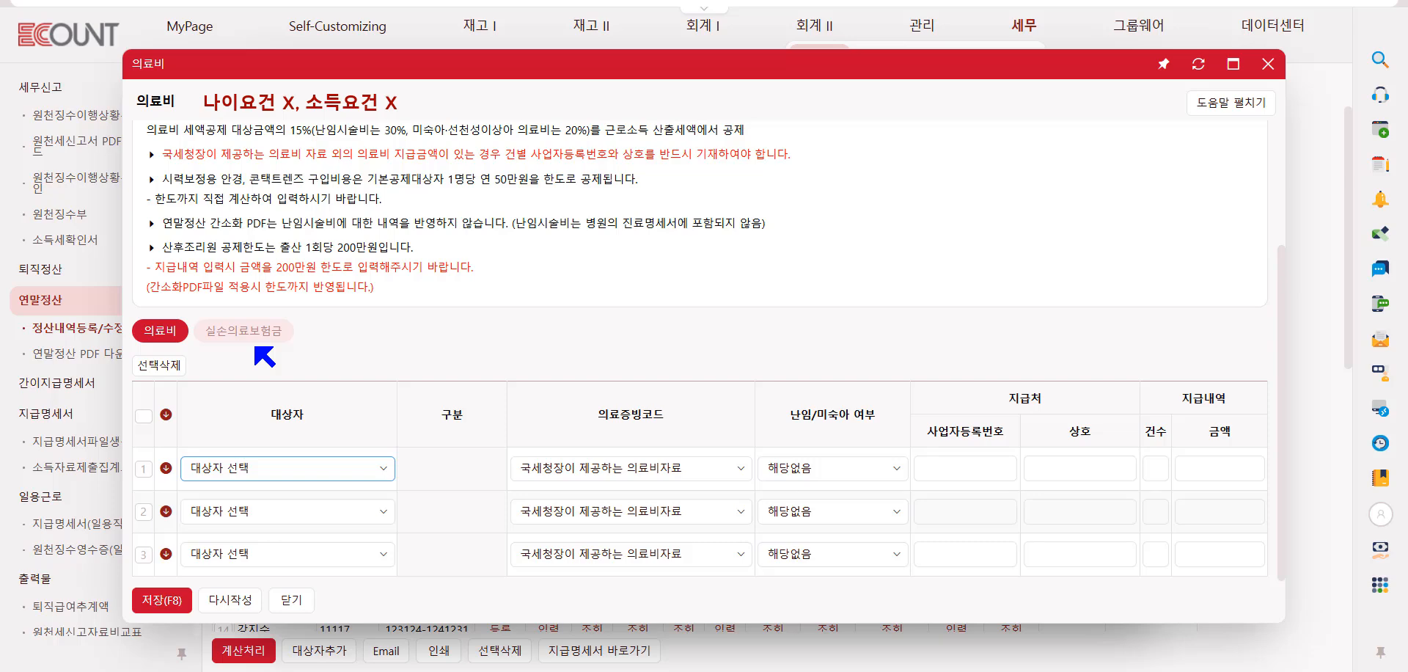
pyautogui.scroll(3, 785, 274)
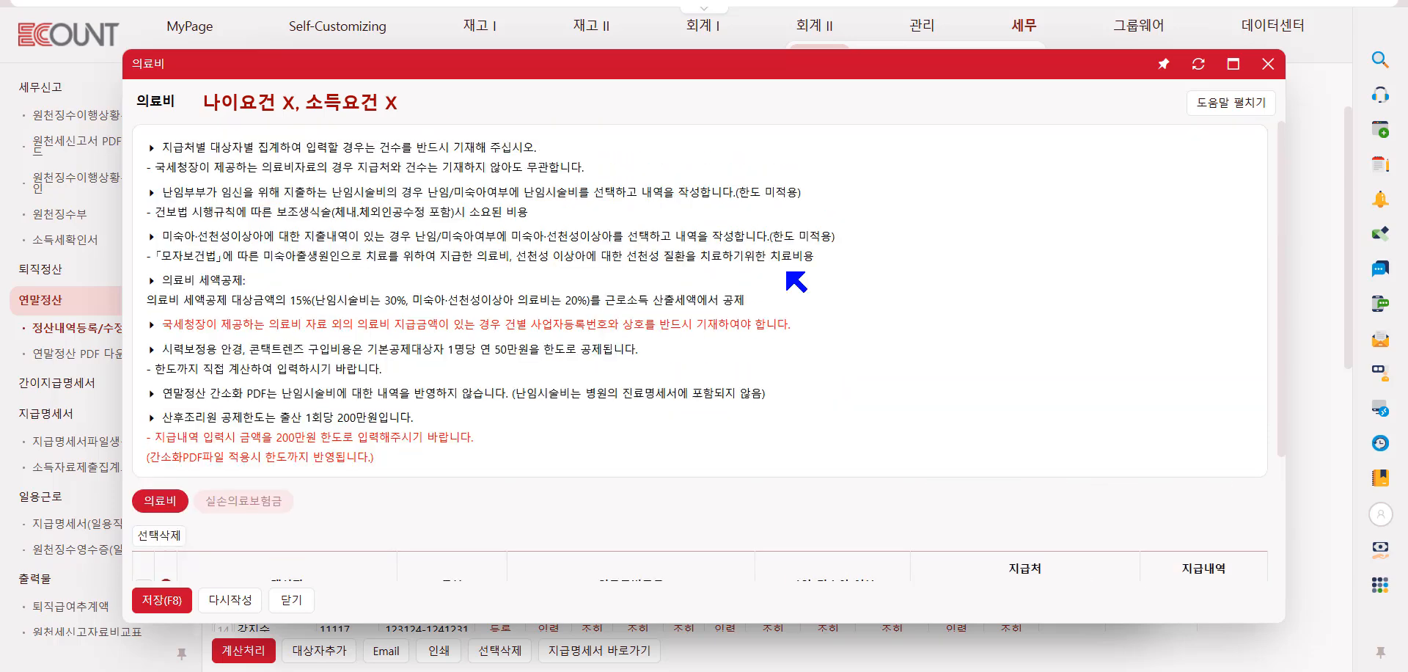
pyautogui.click(1233, 109)
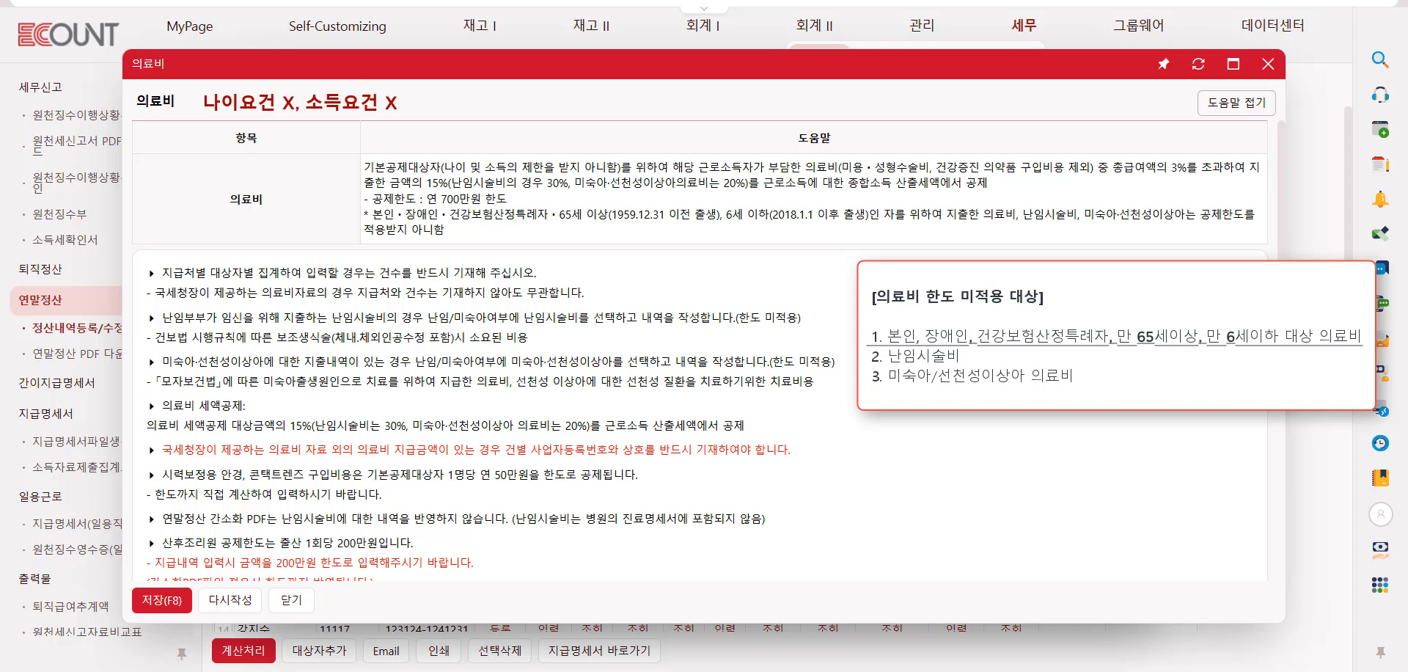
# - Set the 대상자 to the second listed person in medical expense row 1 and the fourth listed person in row 2
pyautogui.scroll(-4, 408, 452)
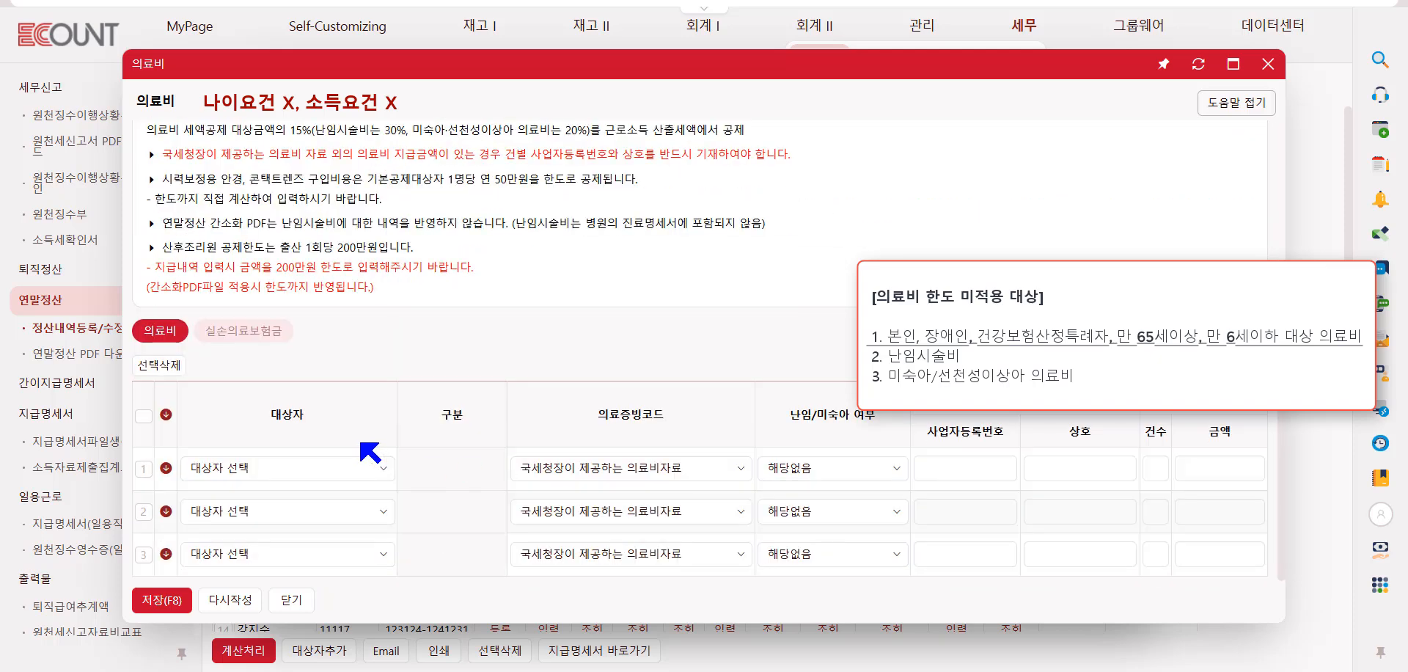
pyautogui.click(319, 475)
pyautogui.click(316, 302)
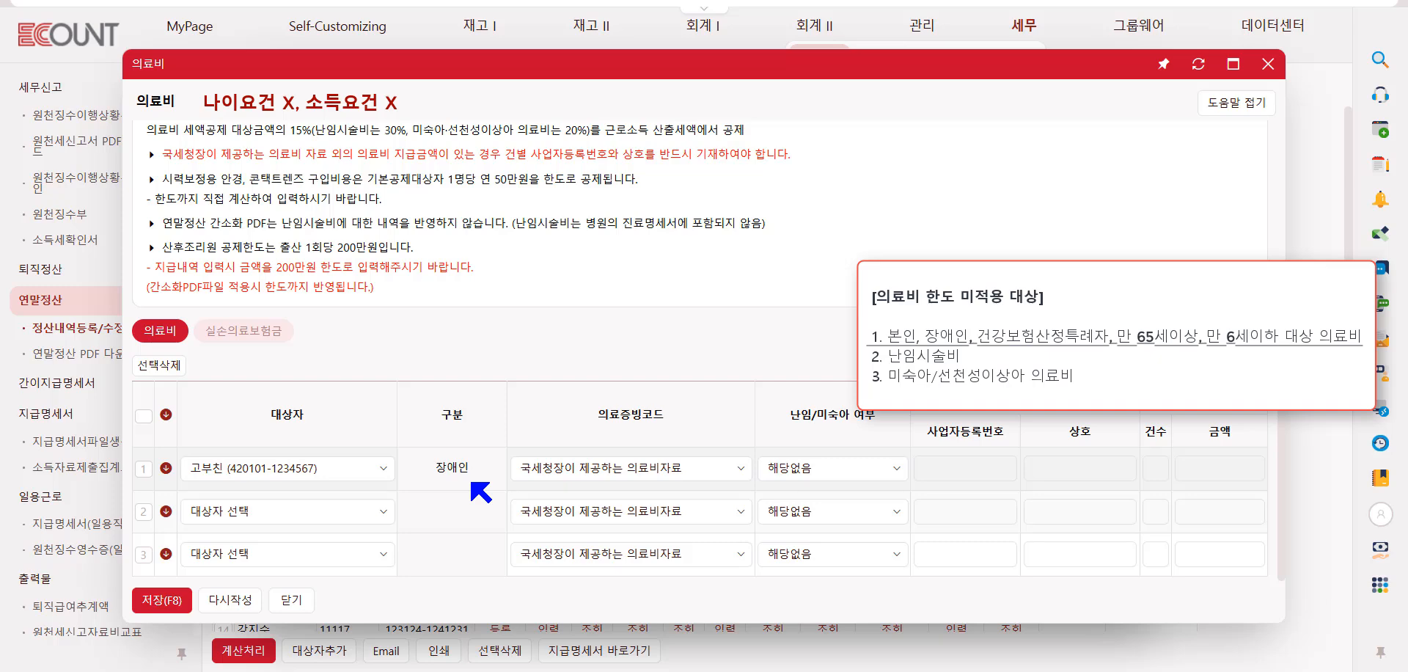
pyautogui.click(293, 519)
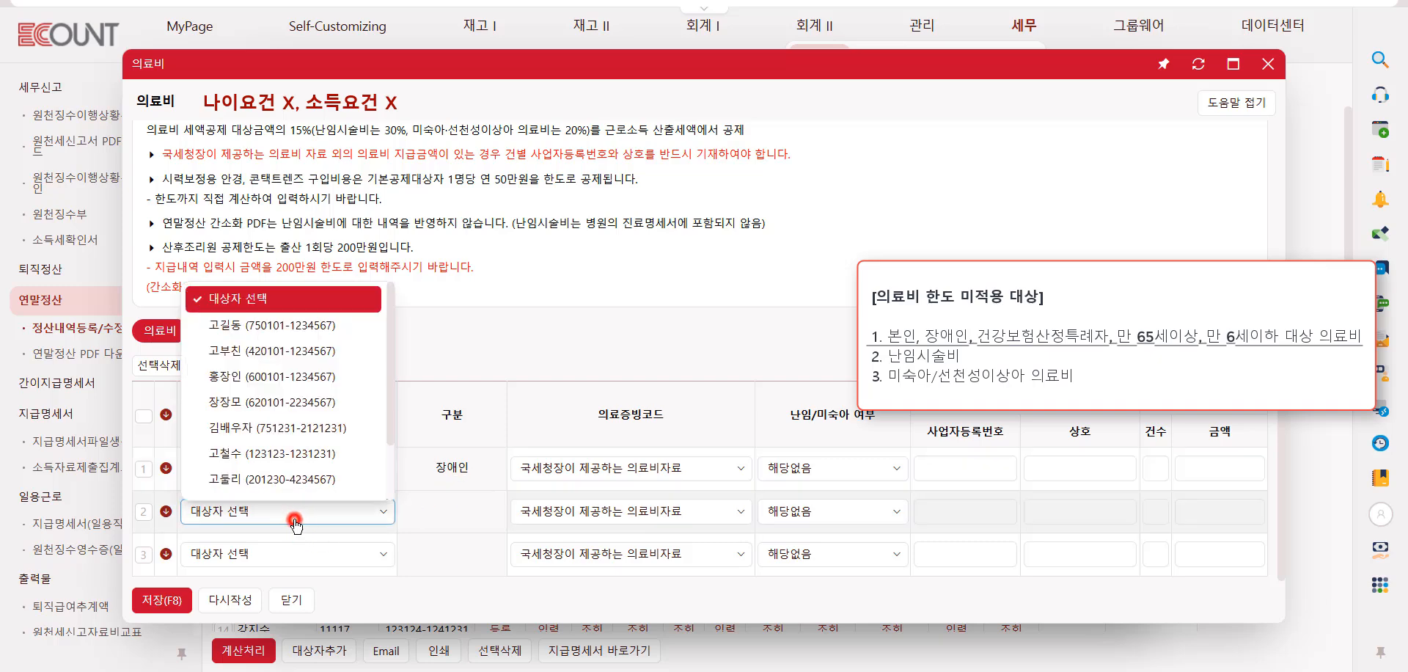
pyautogui.click(302, 402)
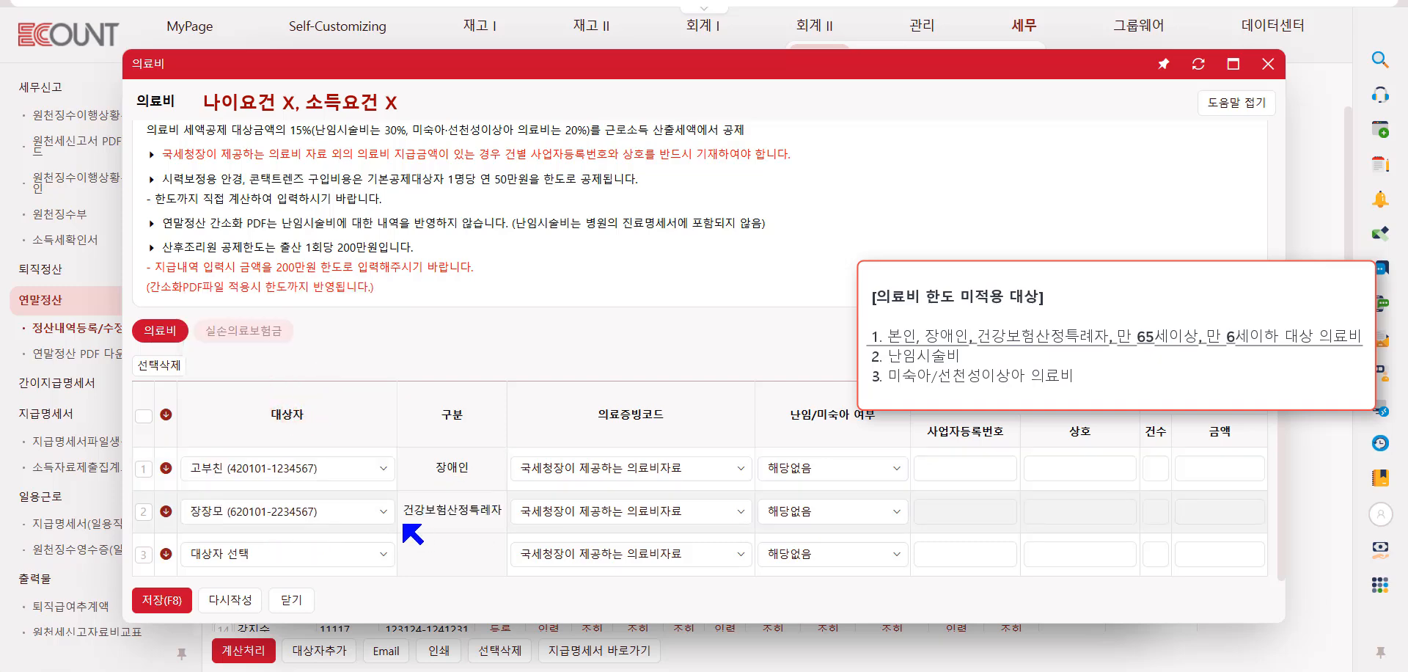
pyautogui.moveTo(405, 524); pyautogui.dragTo(493, 523)
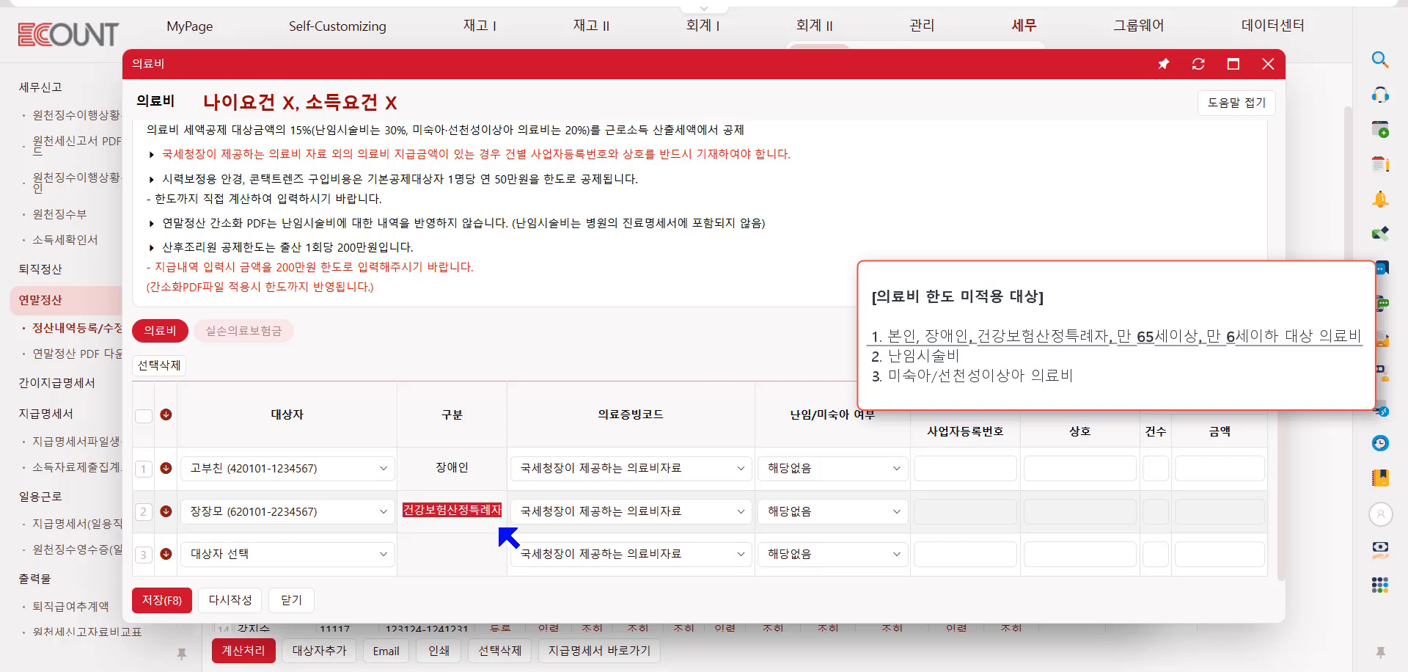
# - Set the 대상자 in medical expense row 3 to the seventh listed person
pyautogui.click(358, 554)
pyautogui.scroll(-3, 337, 466)
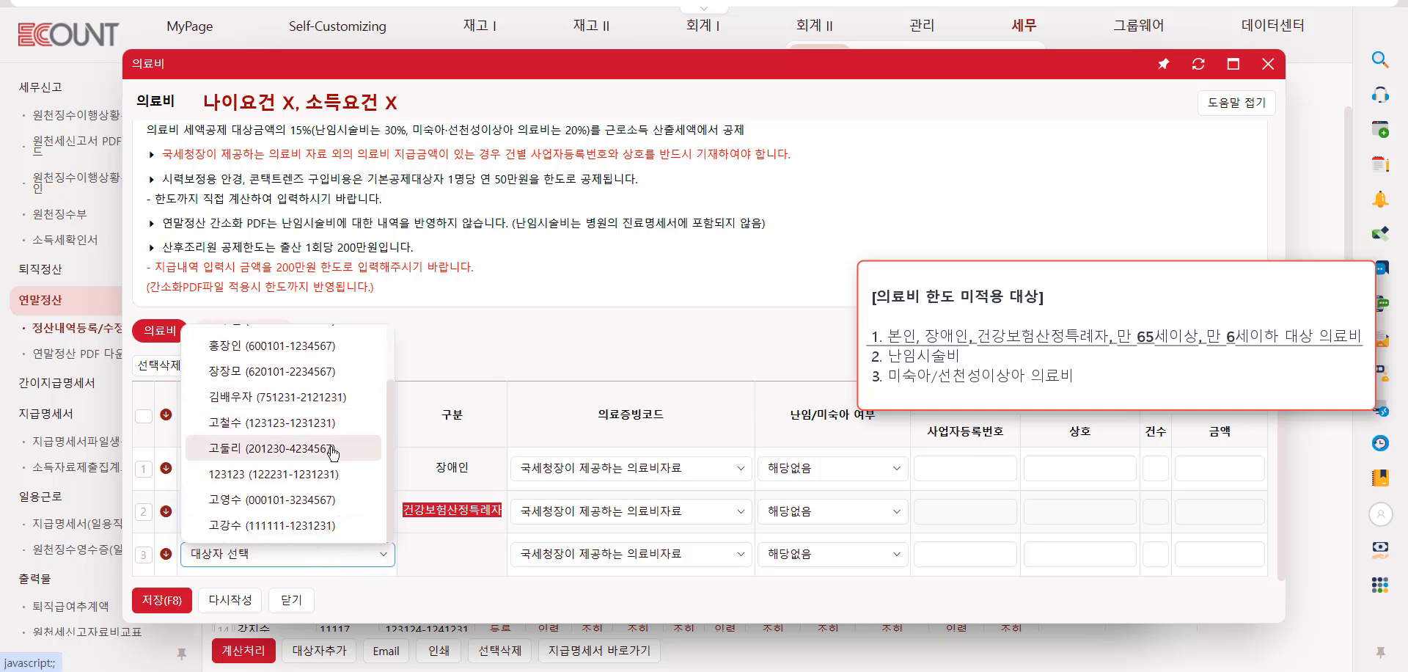
pyautogui.click(331, 448)
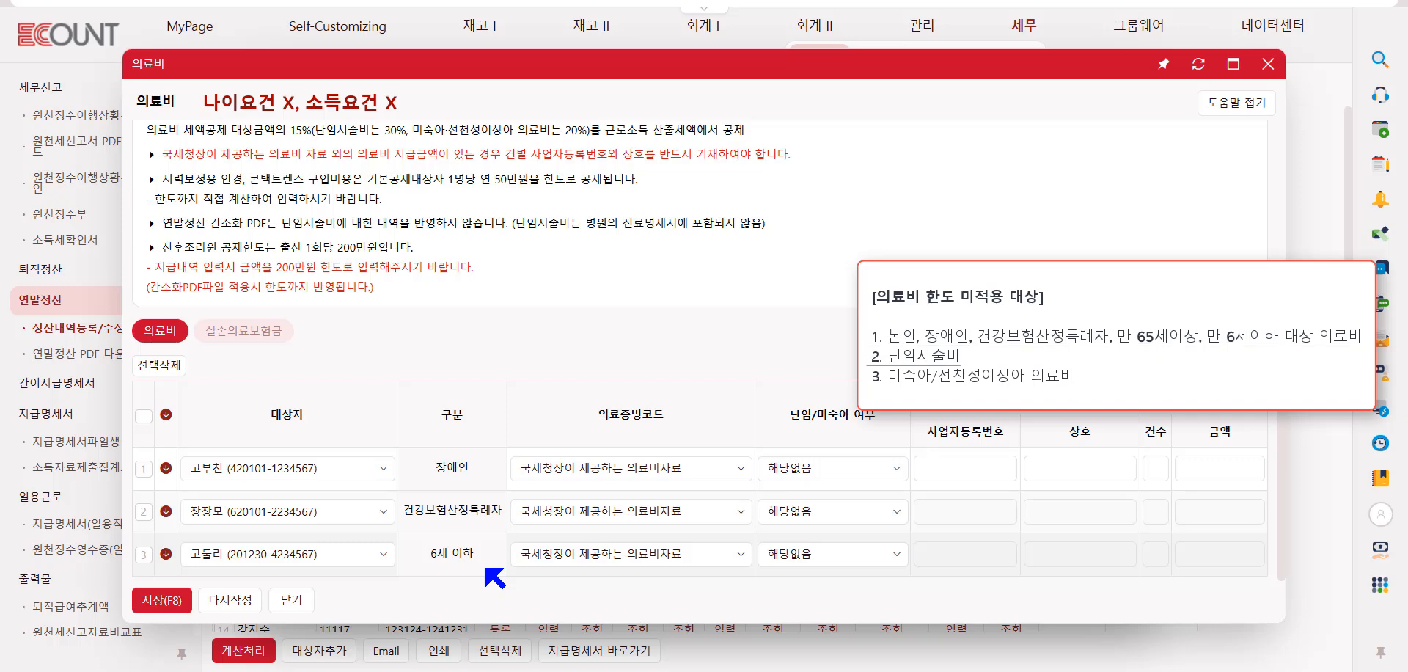
# - Check the infertility treatment guidance and set the 난임/미숙아 여부 of medical expense row 1 to 난임시술비
pyautogui.scroll(5, 486, 568)
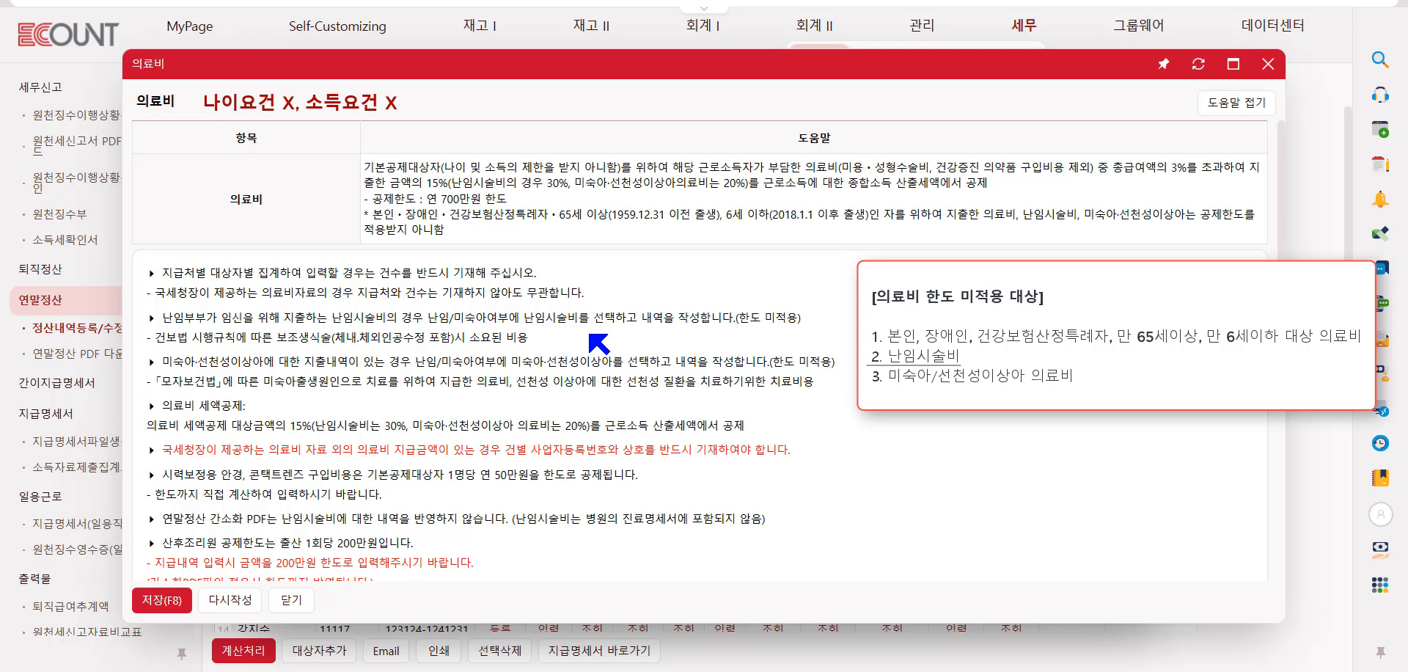
pyautogui.scroll(-5, 700, 352)
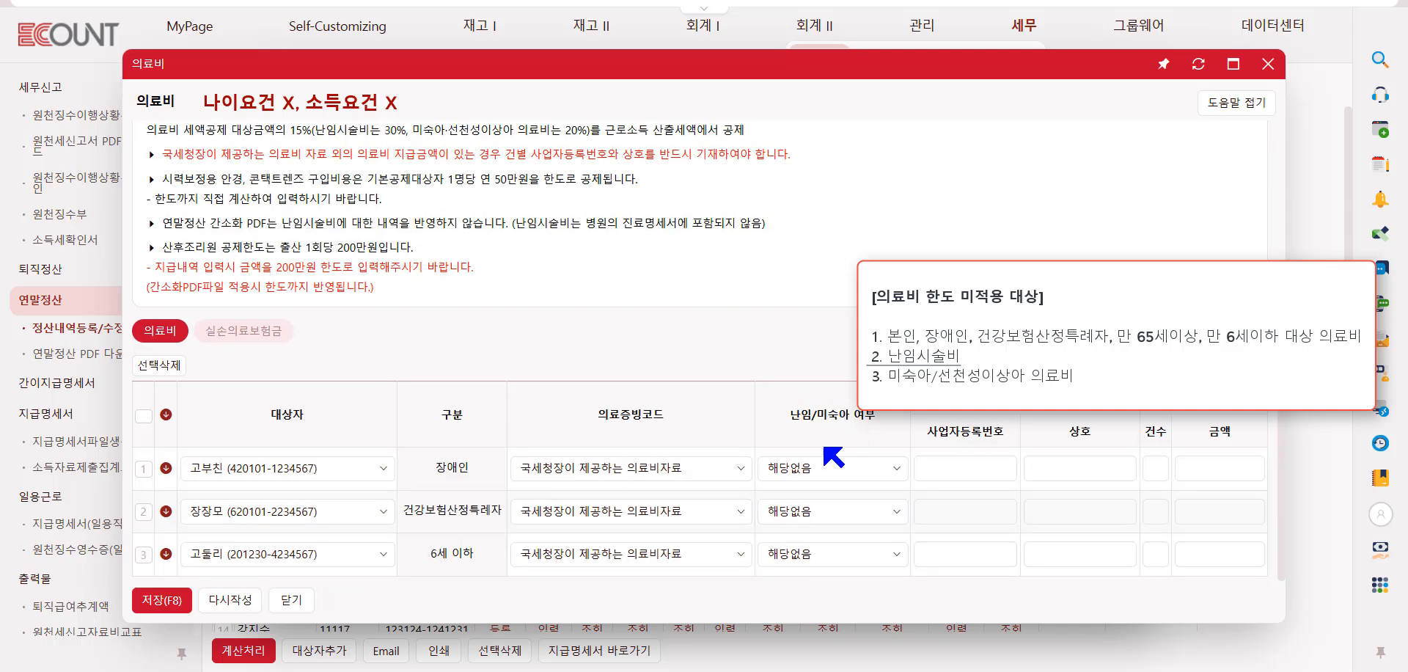
pyautogui.click(843, 468)
pyautogui.click(828, 513)
# - Check the premature infant guidance and set the 난임/미숙아 여부 of medical expense row 1 to 미숙아·선천성이상아
pyautogui.scroll(3, 697, 330)
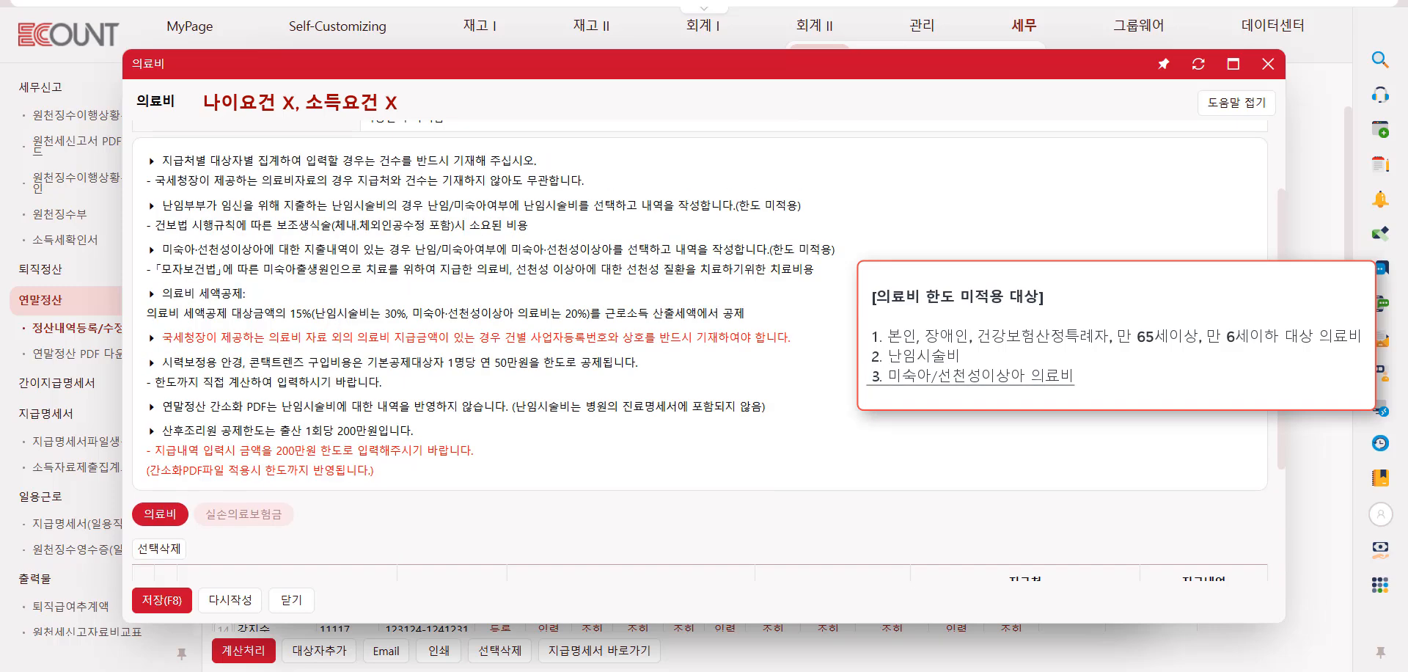
pyautogui.click(851, 260)
pyautogui.scroll(-3, 853, 261)
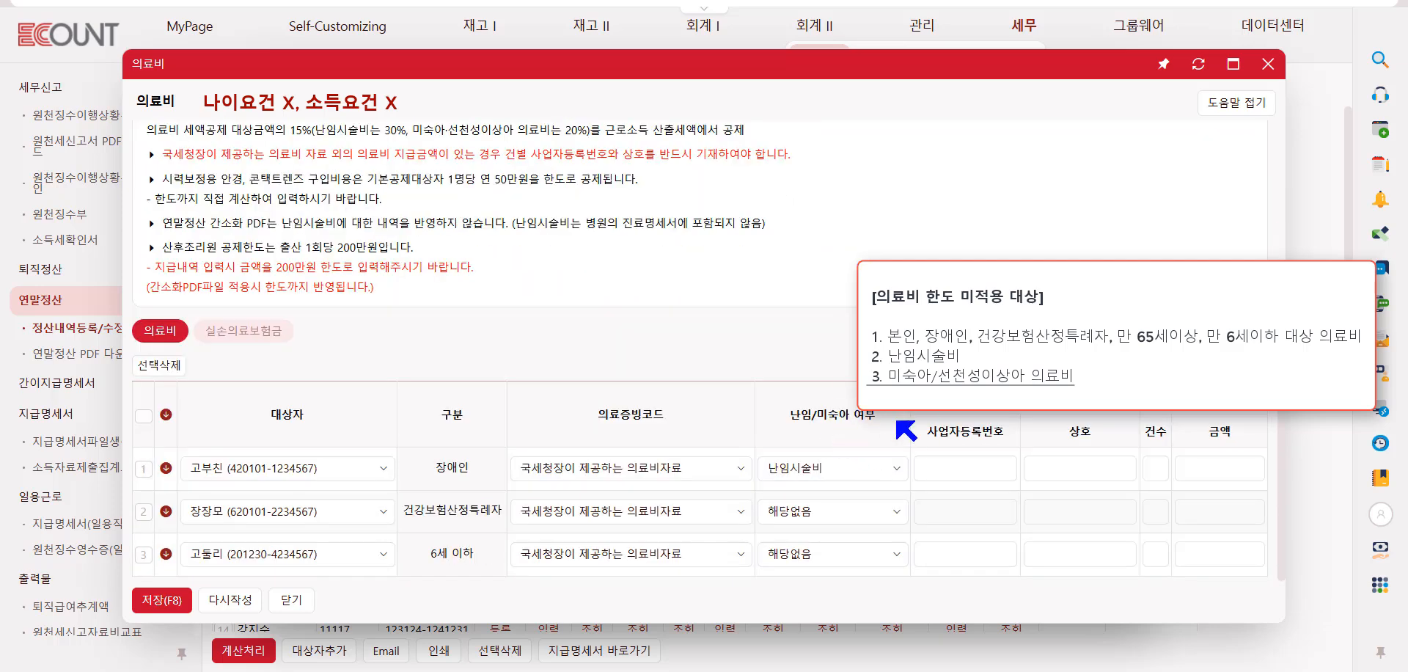
pyautogui.click(850, 468)
pyautogui.click(841, 559)
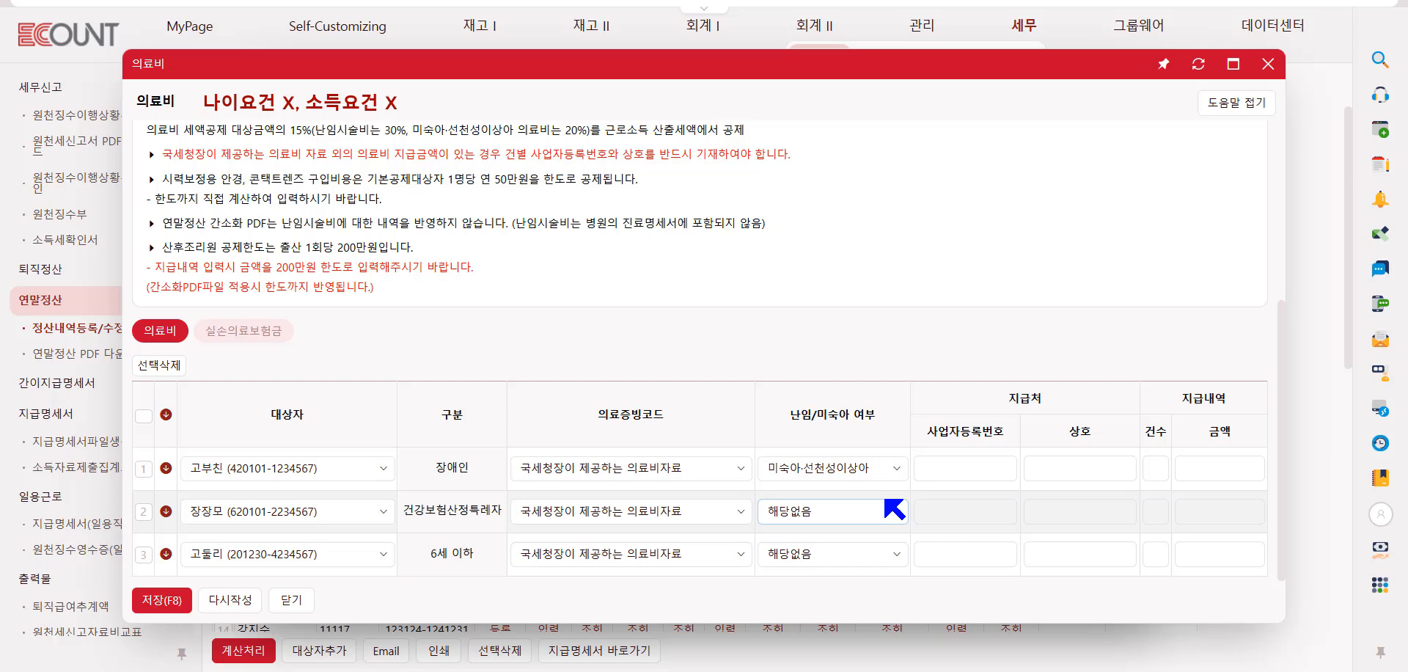
# - Review the 의료비 guidance on the 6세 이하 birth-date criterion and the 산후조리원 deduction limit
pyautogui.scroll(4, 894, 509)
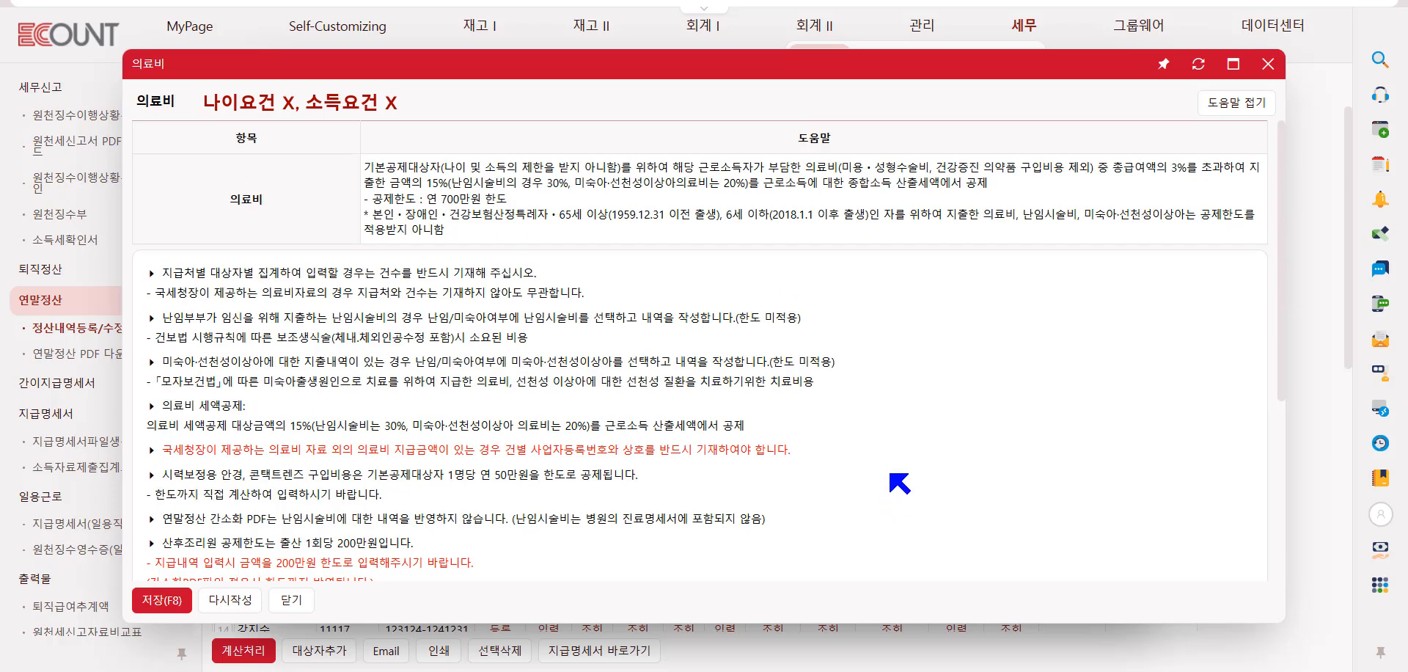
pyautogui.click(634, 233)
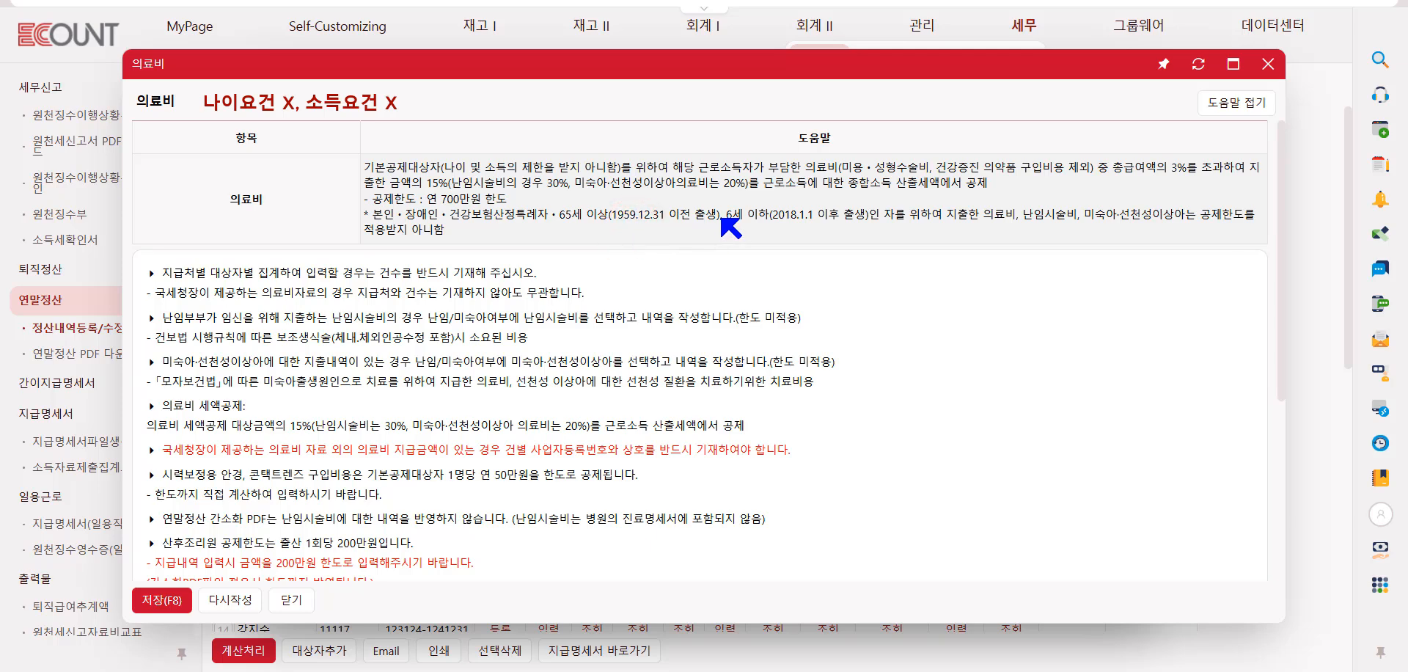
pyautogui.moveTo(724, 217); pyautogui.dragTo(885, 226)
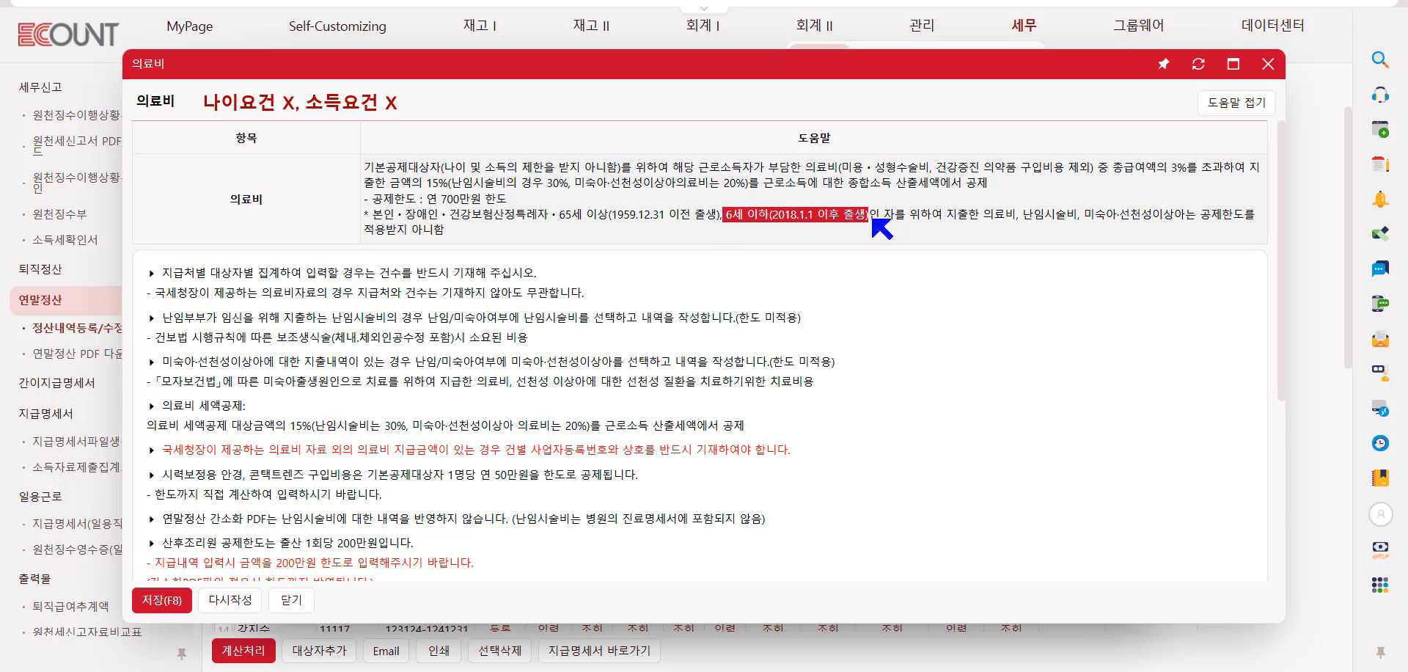
pyautogui.click(870, 245)
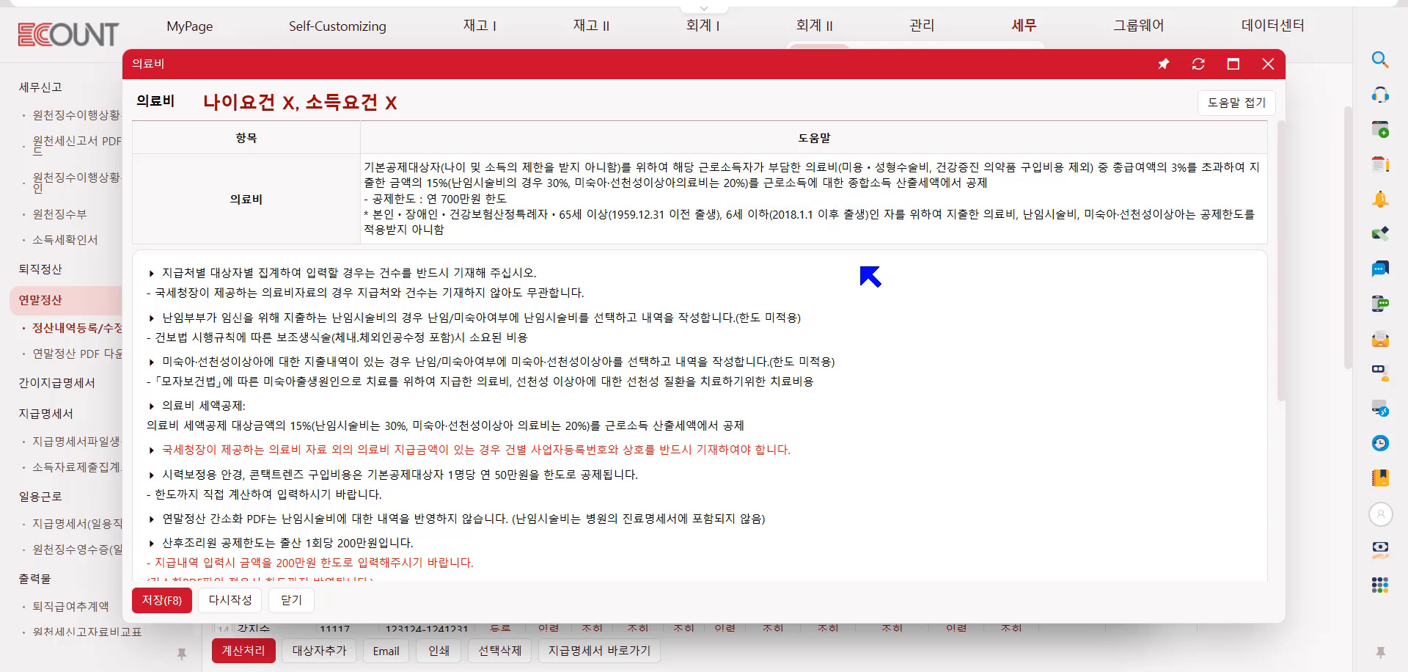
pyautogui.scroll(-3, 863, 269)
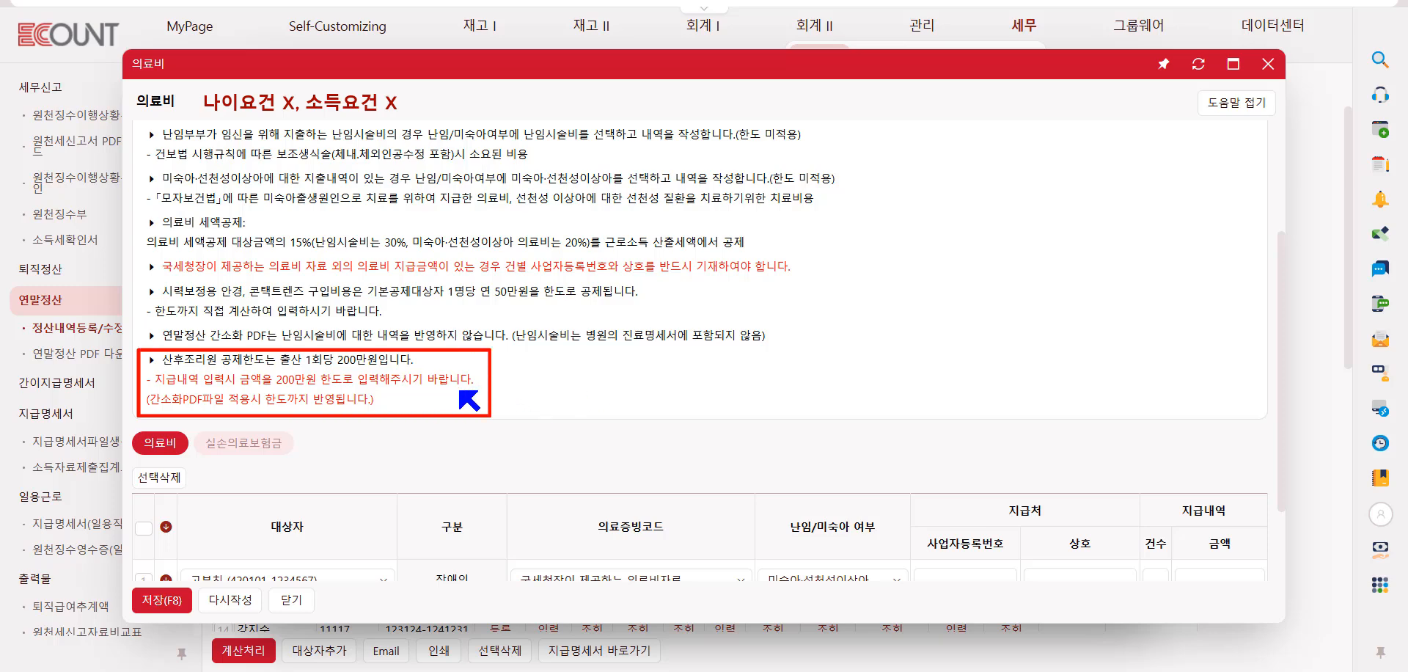
pyautogui.click(444, 394)
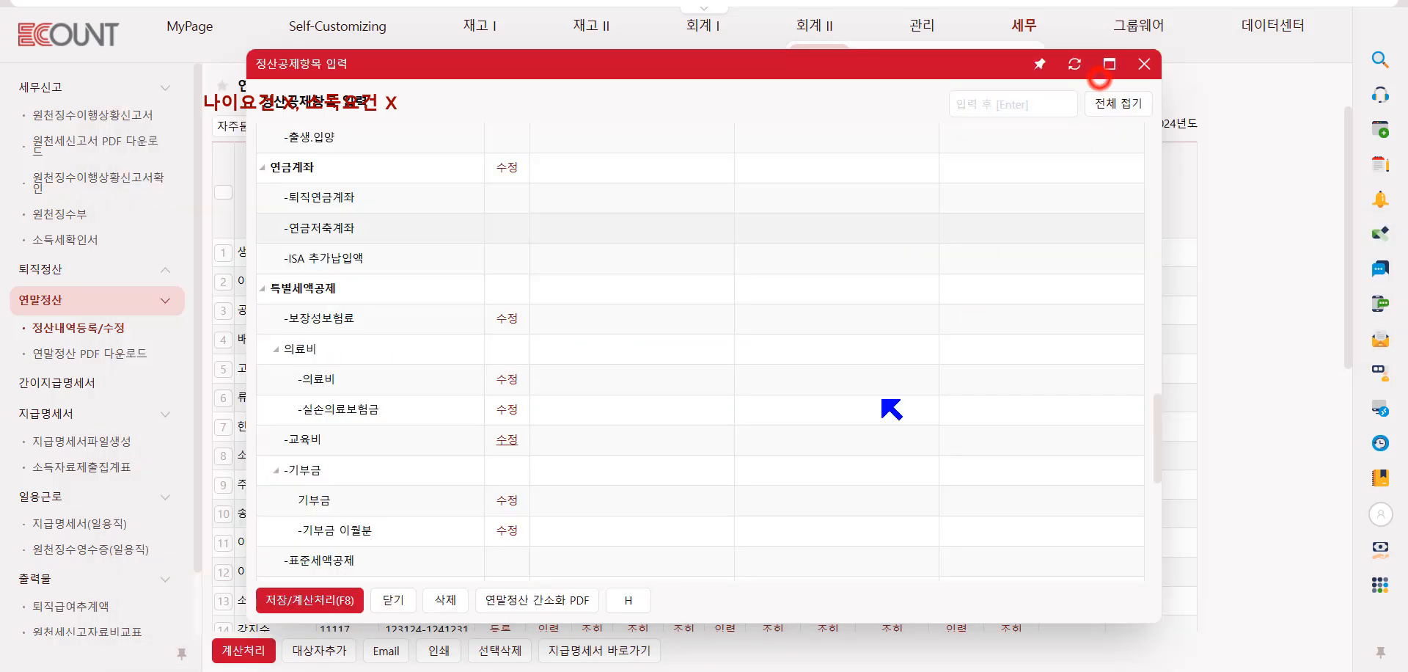
# - Open the 교육비 세액공제 entry and review its guidance on eligibility, deduction rate and per-person limits
pyautogui.click(507, 440)
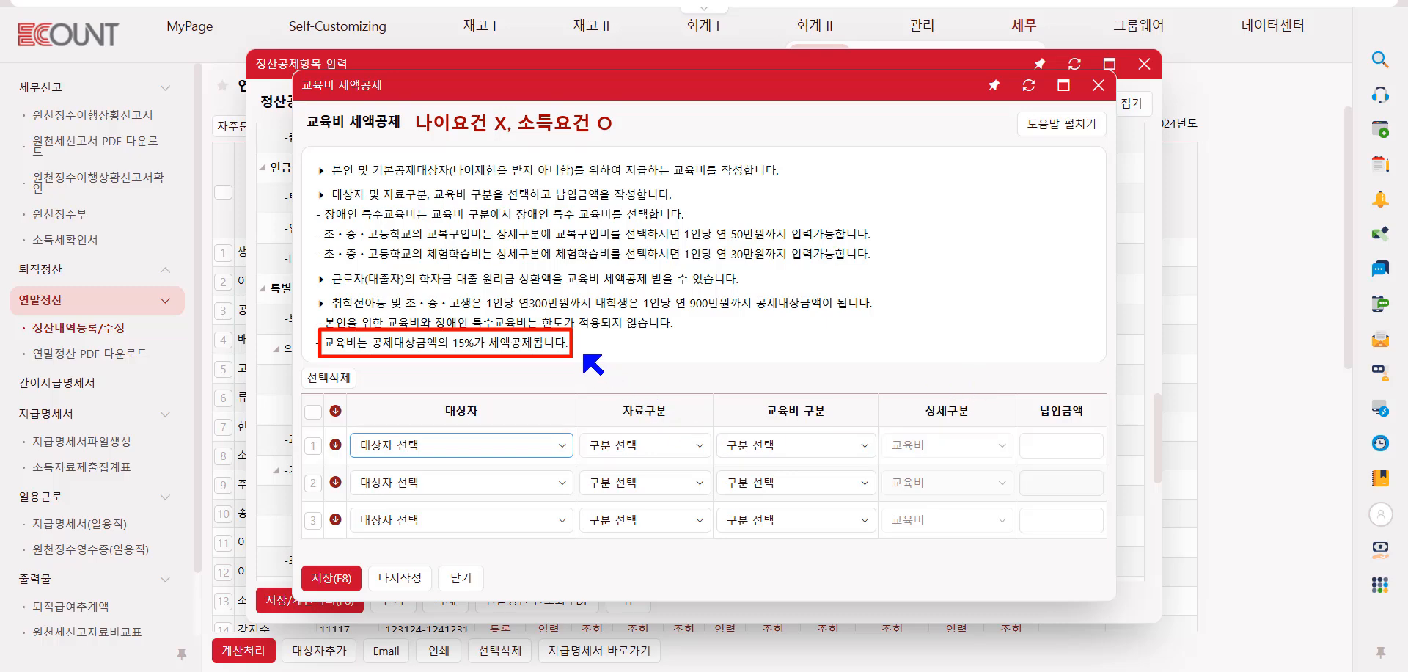
pyautogui.click(584, 346)
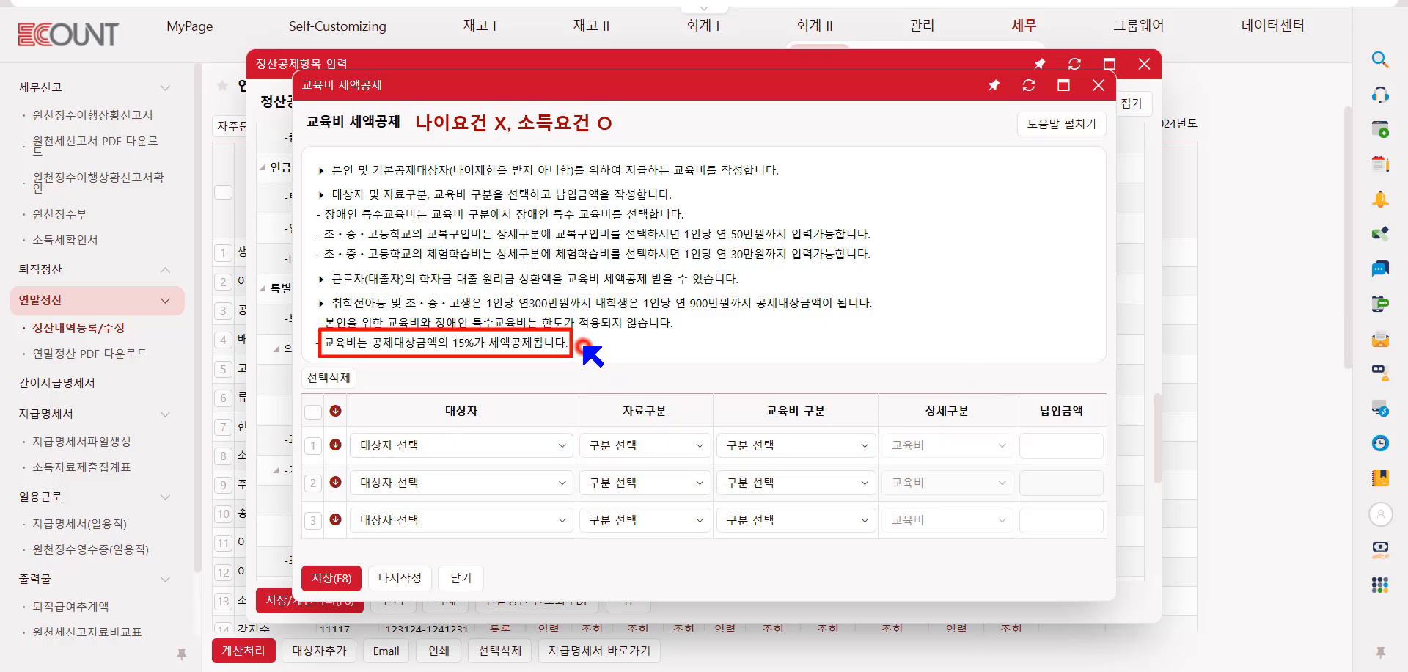
pyautogui.click(785, 170)
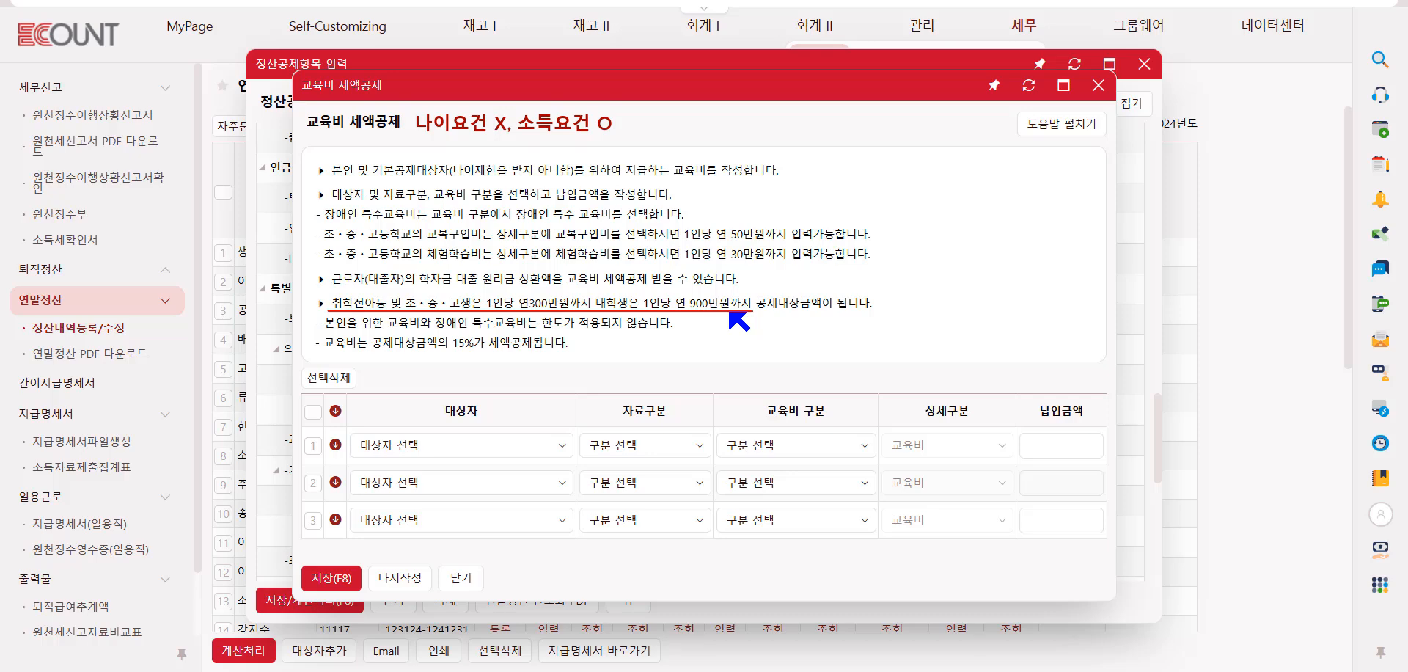
pyautogui.click(877, 225)
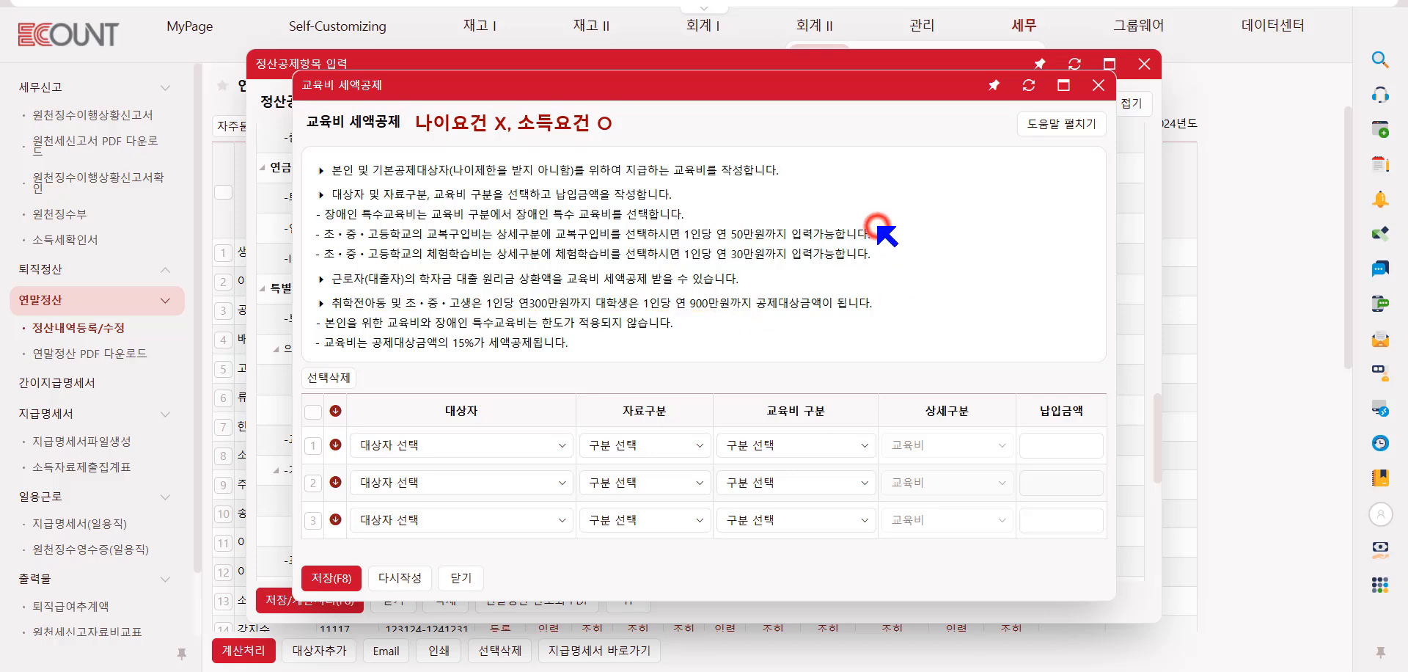
# - Finish reviewing the 교육비 세액공제 guidance, then open the 기부금 entry and examine its guidance on registering donations
pyautogui.click(883, 253)
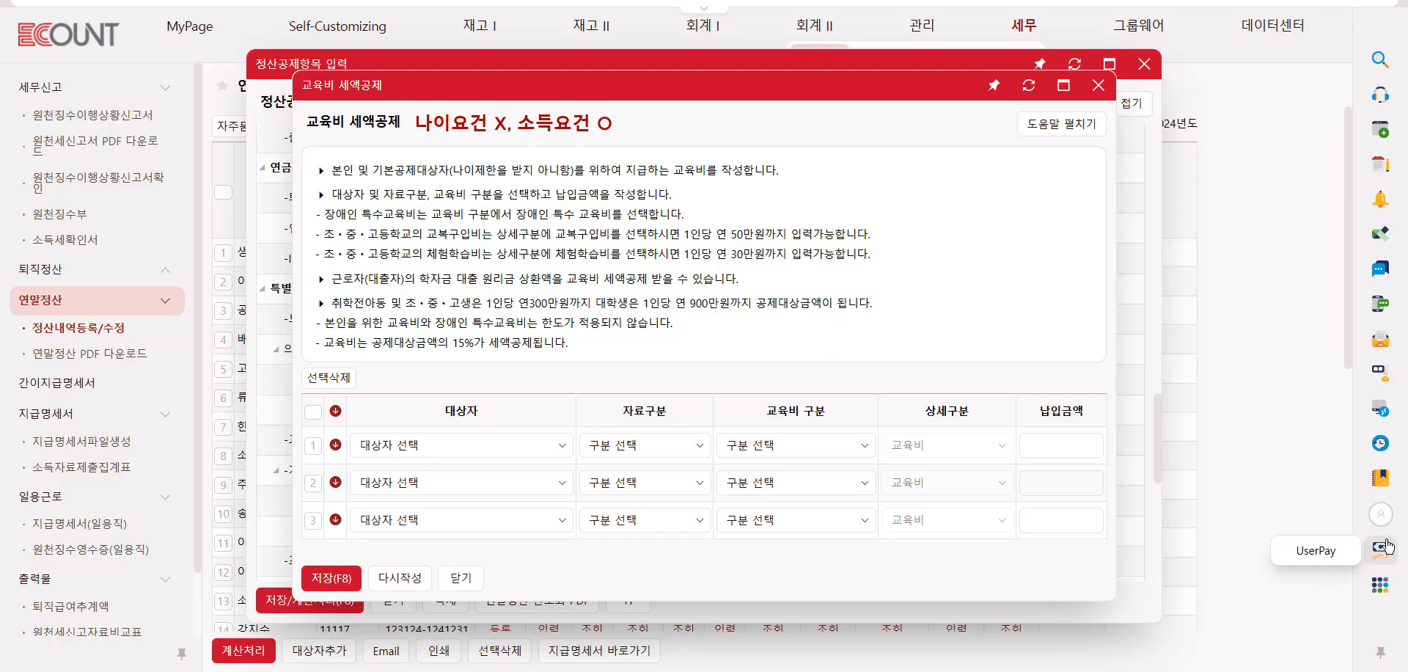
pyautogui.click(1098, 85)
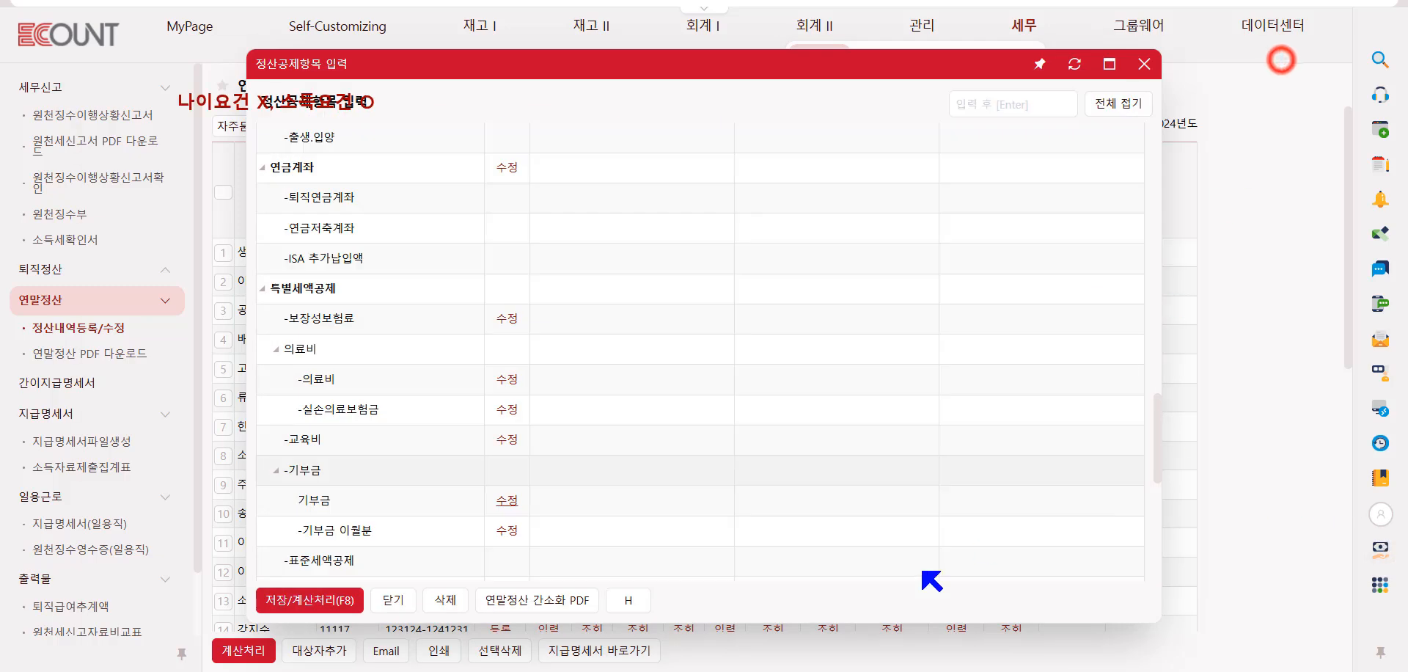
pyautogui.click(508, 501)
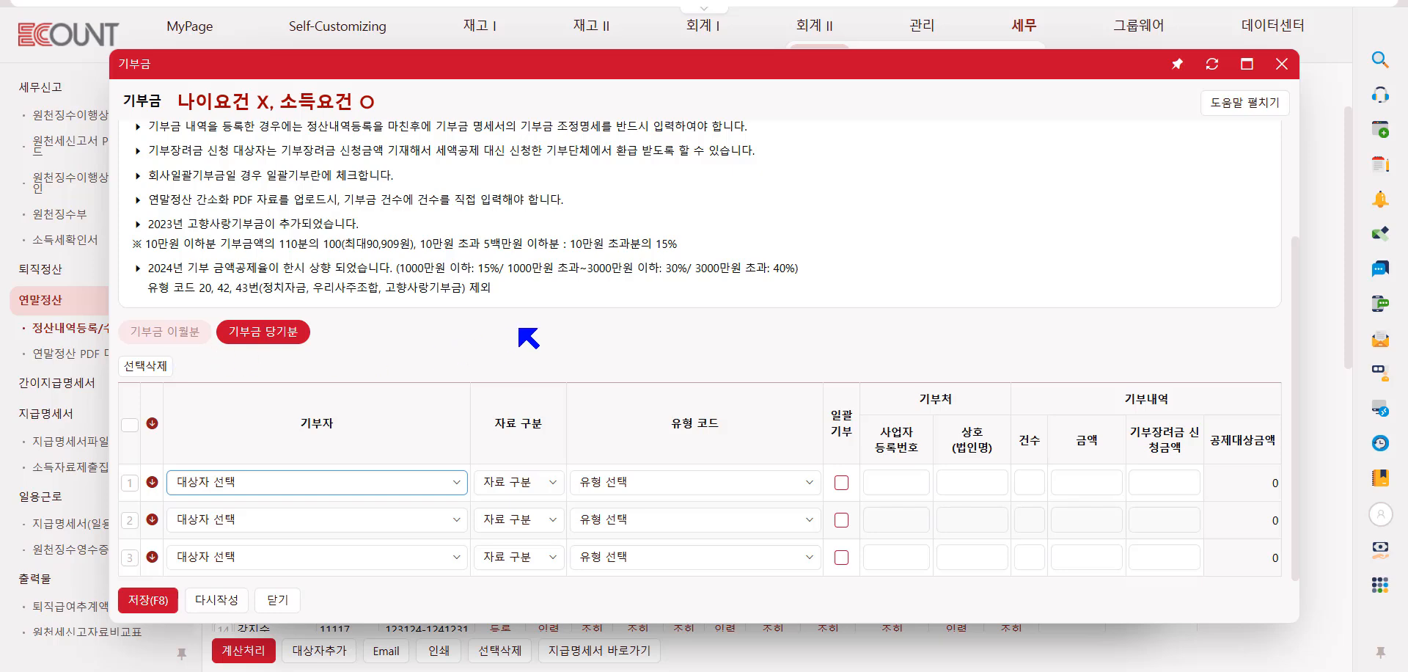
pyautogui.scroll(3, 520, 330)
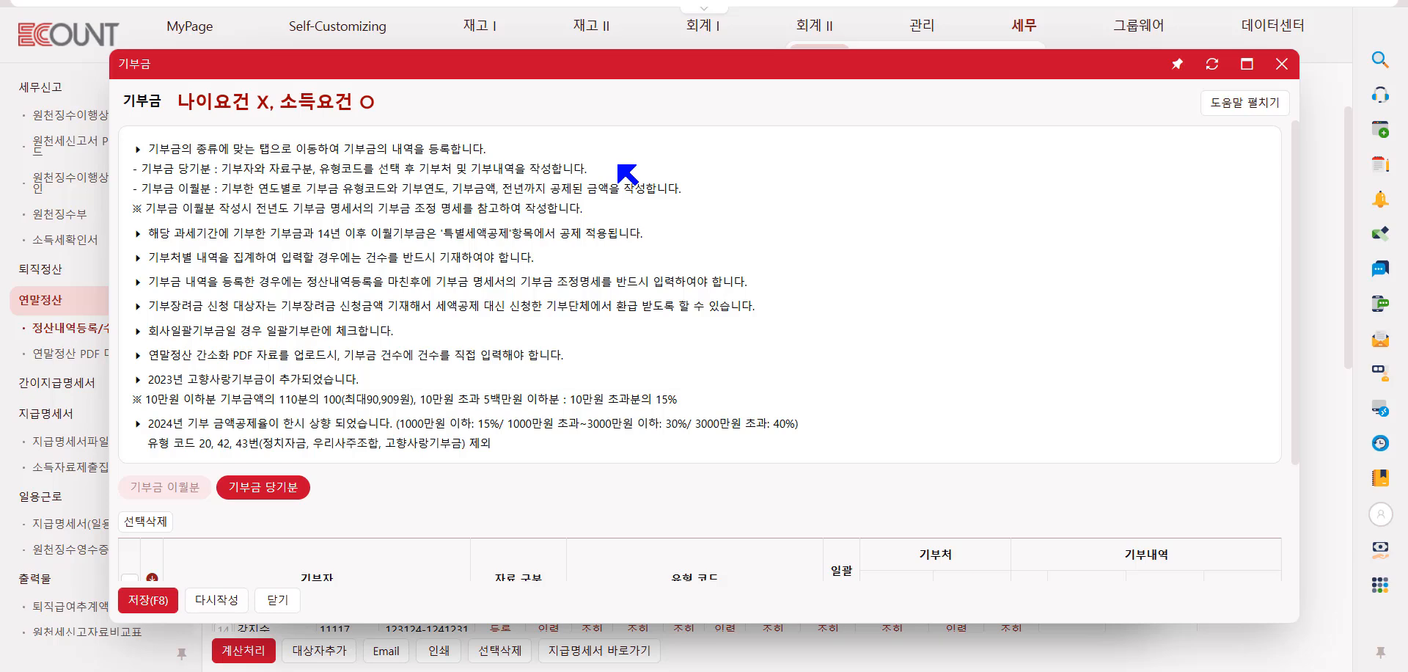
pyautogui.click(694, 184)
pyautogui.scroll(-2, 701, 189)
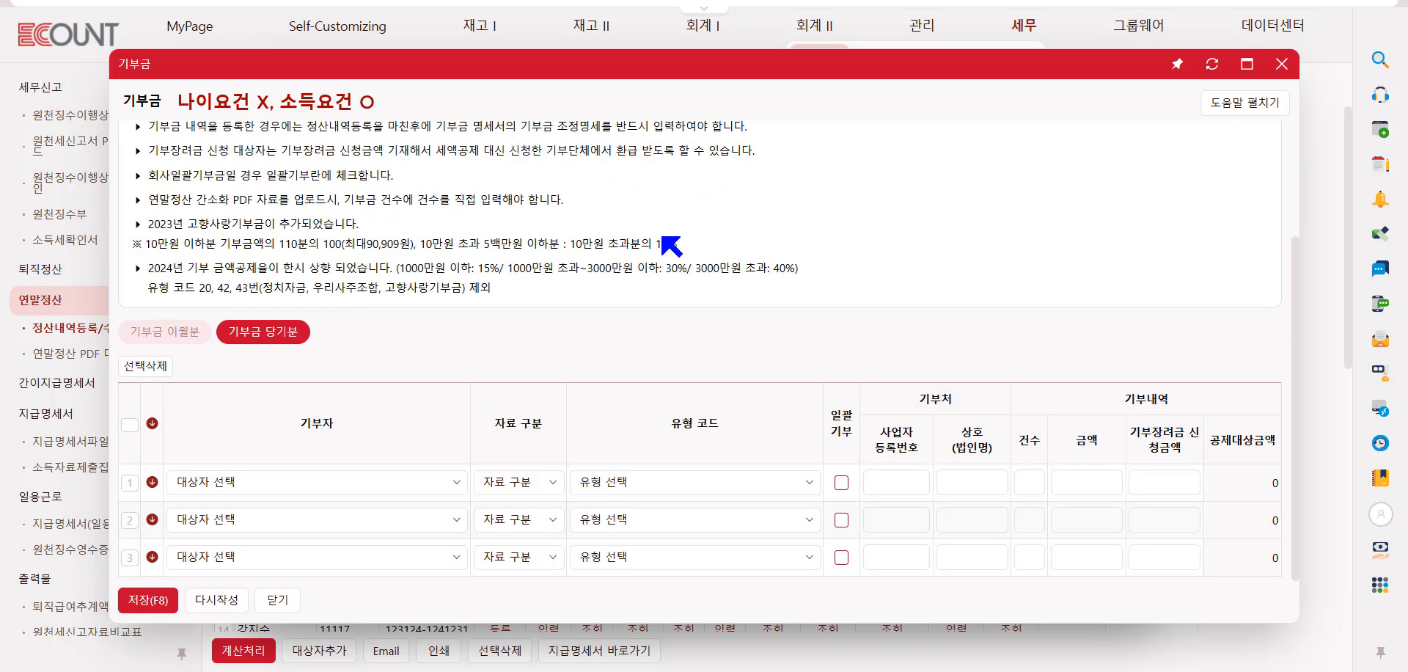
# - View the 기부금 이월분 entry table and its carryover loading option, then return to 기부금 당기분
pyautogui.click(169, 336)
pyautogui.scroll(-2, 174, 359)
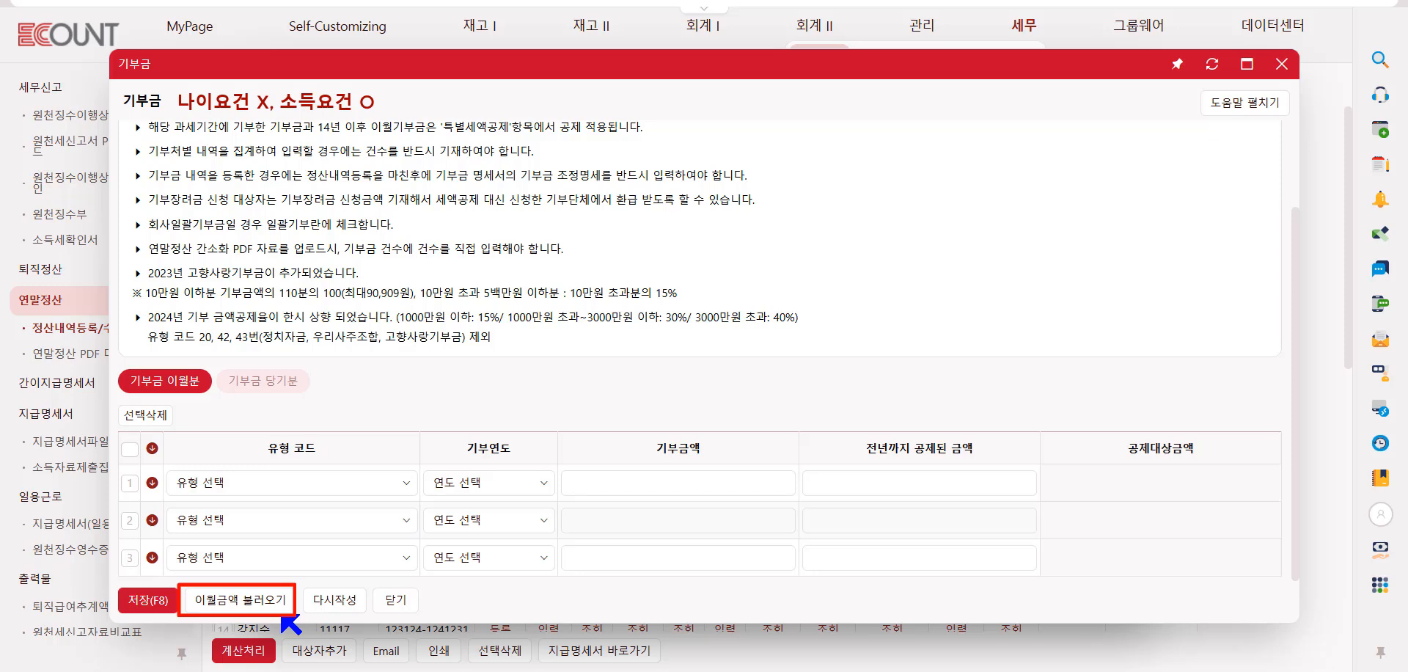
pyautogui.click(263, 380)
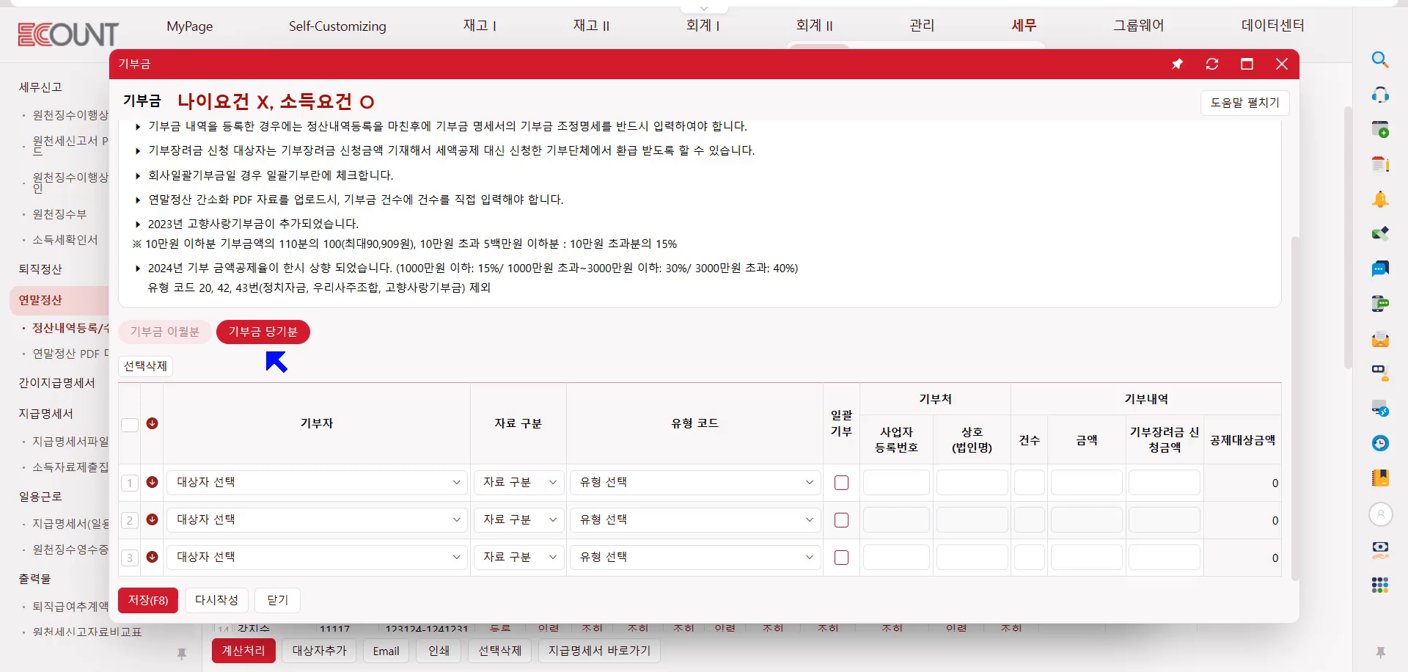
# - Set the 기부자 in row 1 of 기부금 당기분 to the employee and check the 유형 코드 field
pyautogui.click(258, 487)
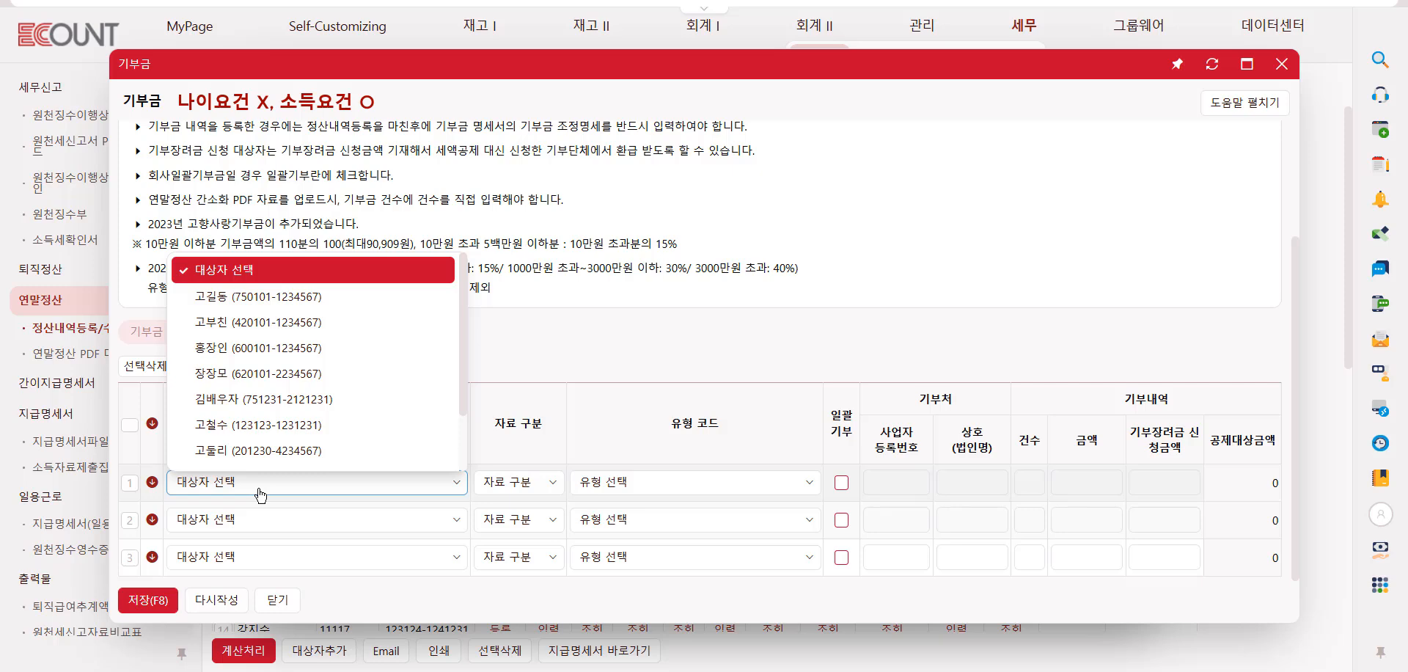
pyautogui.click(301, 297)
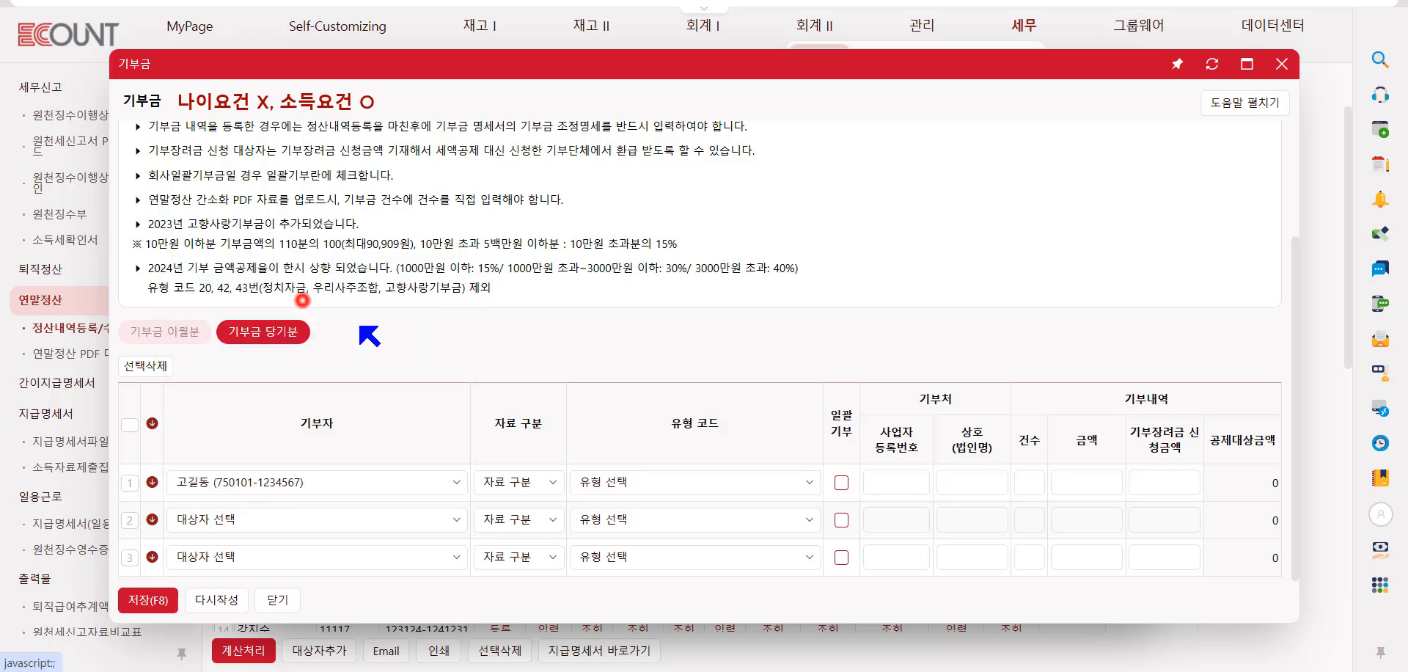
pyautogui.click(641, 484)
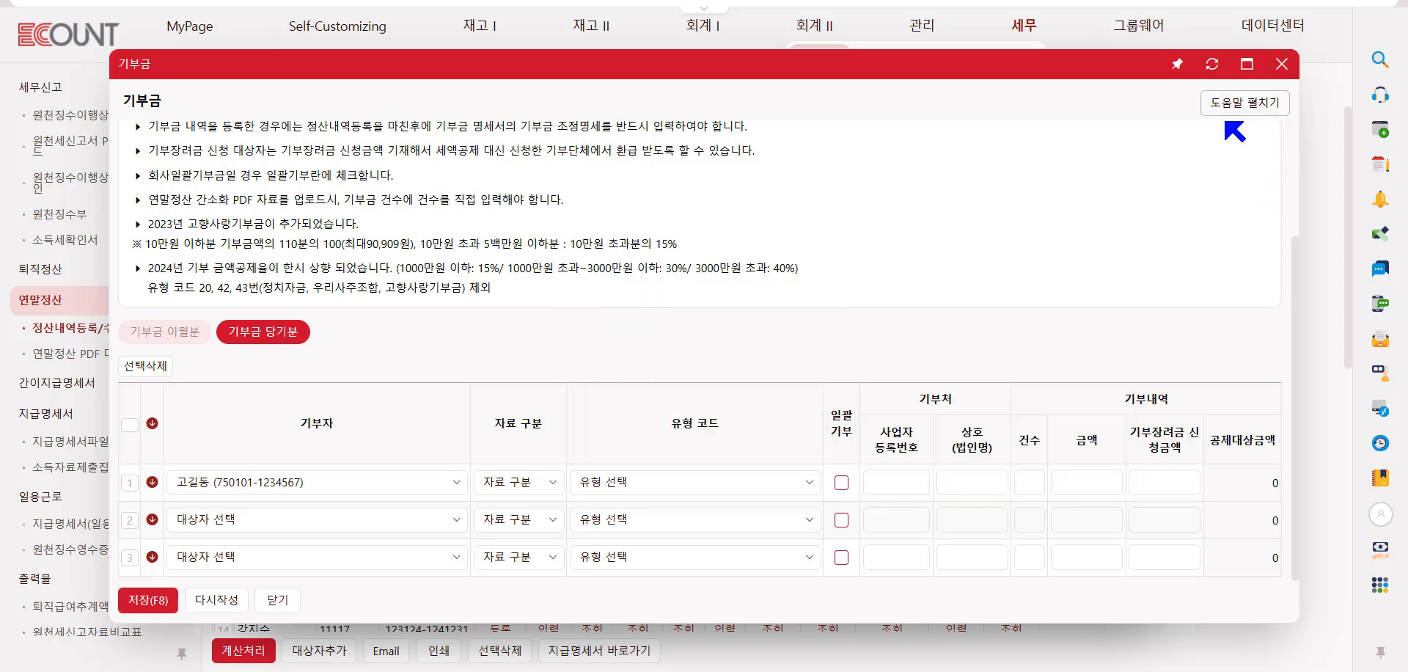
# - Expand the 기부금 help and review the 일괄기부 and 건수 columns and the guidance on 2024 donation credit rates
pyautogui.click(1269, 103)
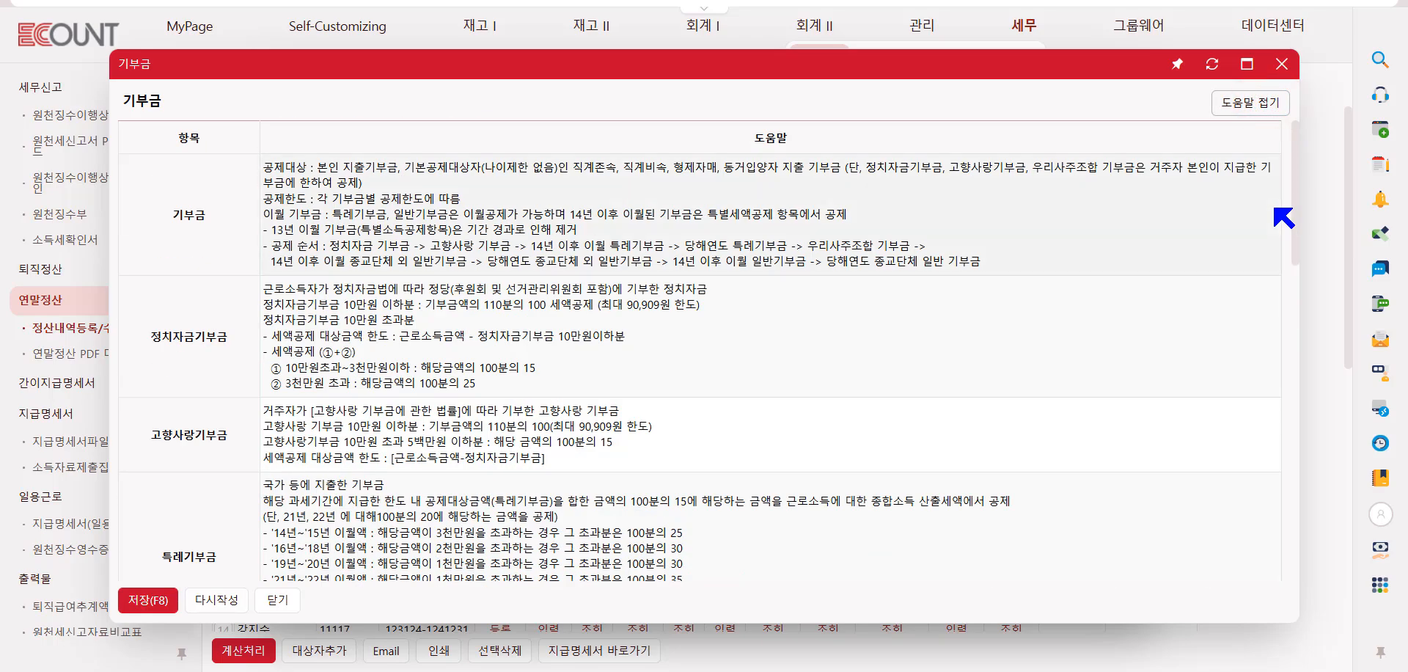
pyautogui.scroll(-14, 1275, 208)
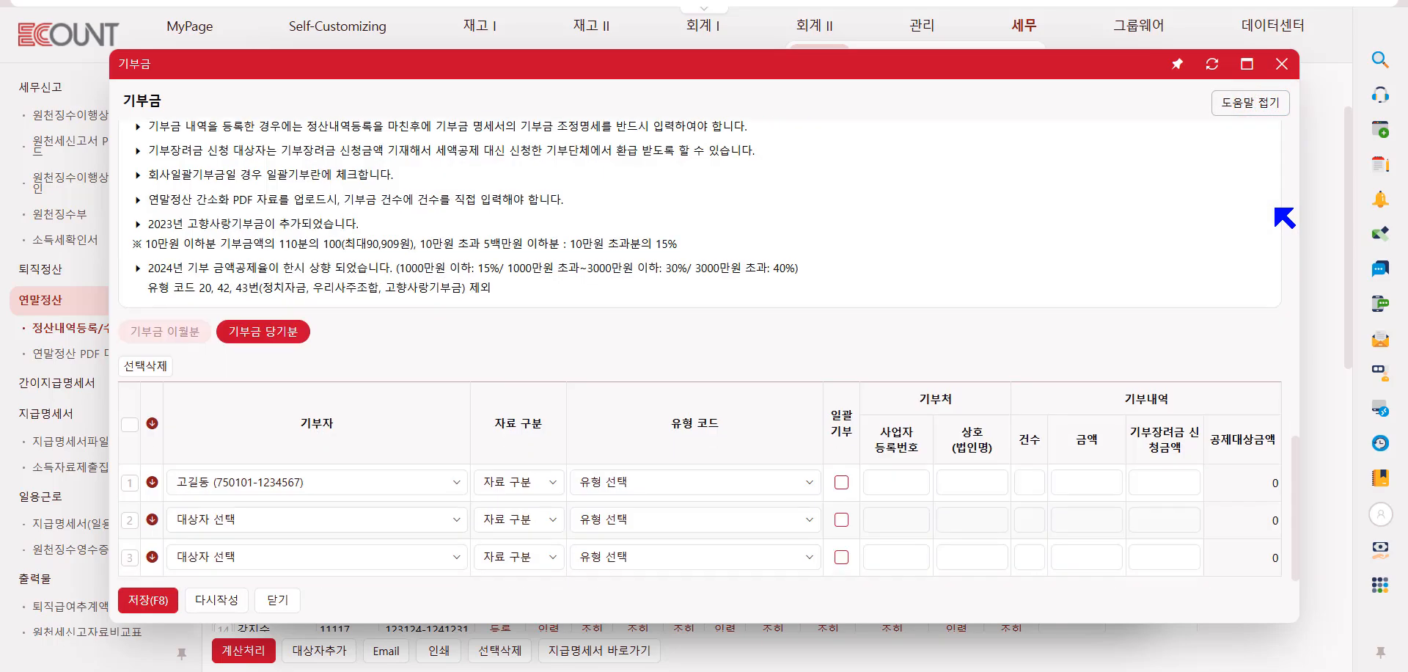
pyautogui.click(838, 451)
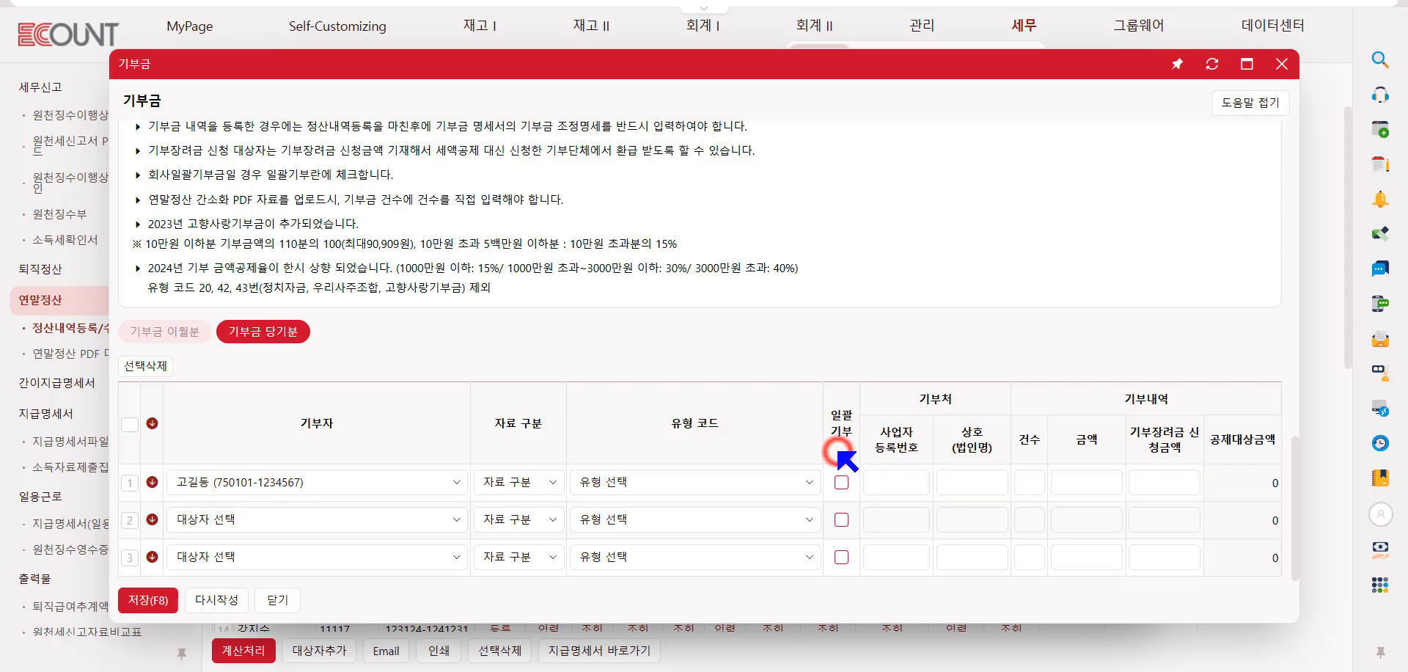
pyautogui.click(1028, 460)
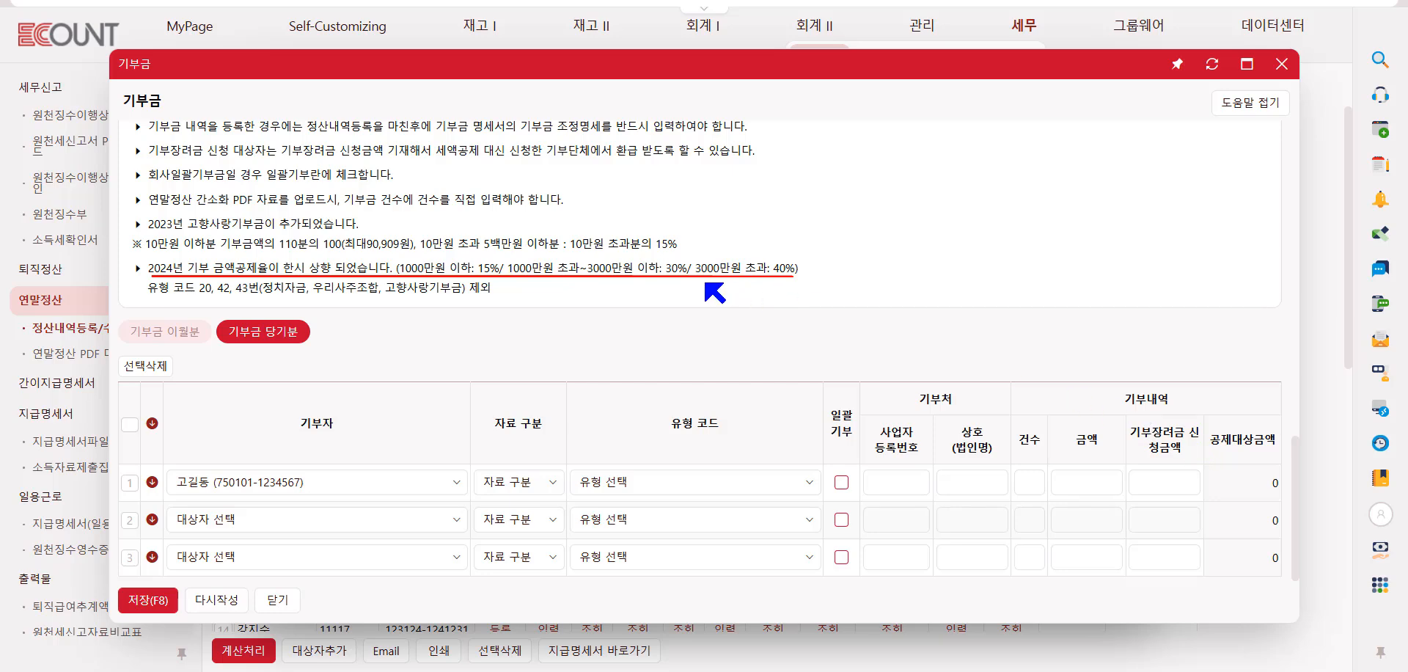
pyautogui.click(712, 286)
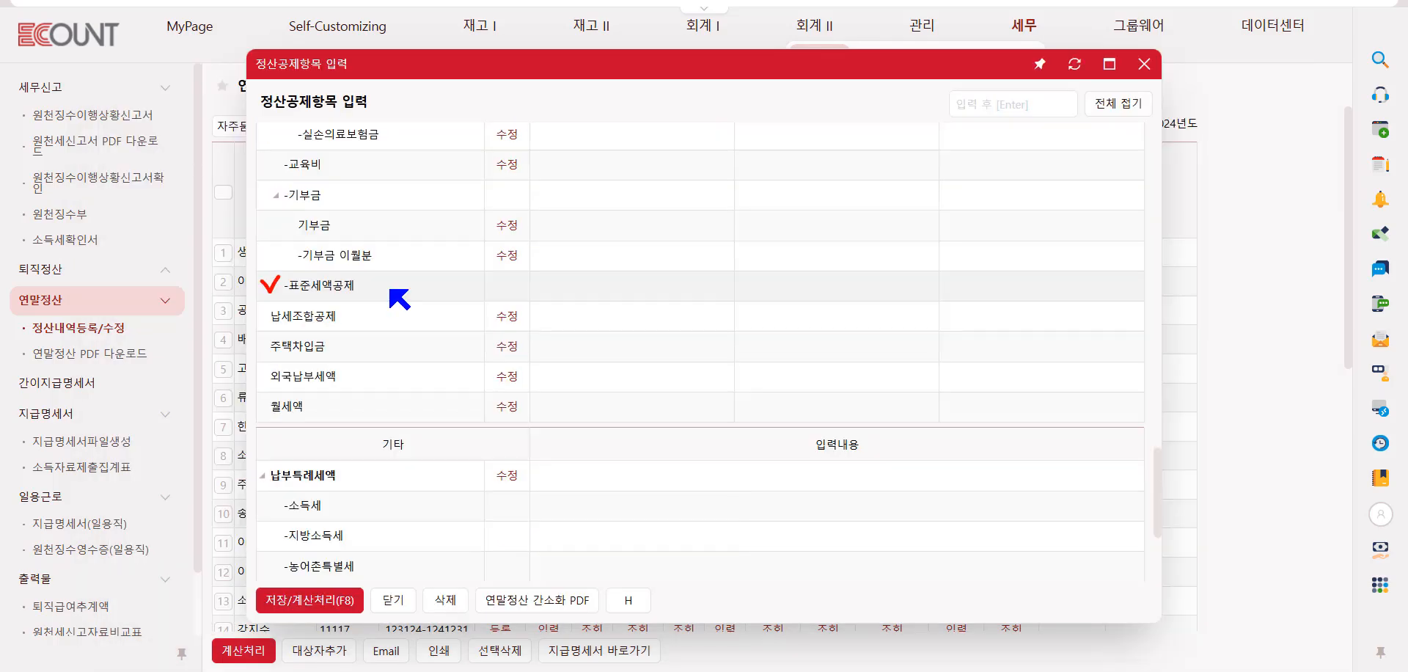
# - Review the 표준세액공제 item and check the 표준세액공제 적용 여부 options in 계산설정
pyautogui.click(391, 289)
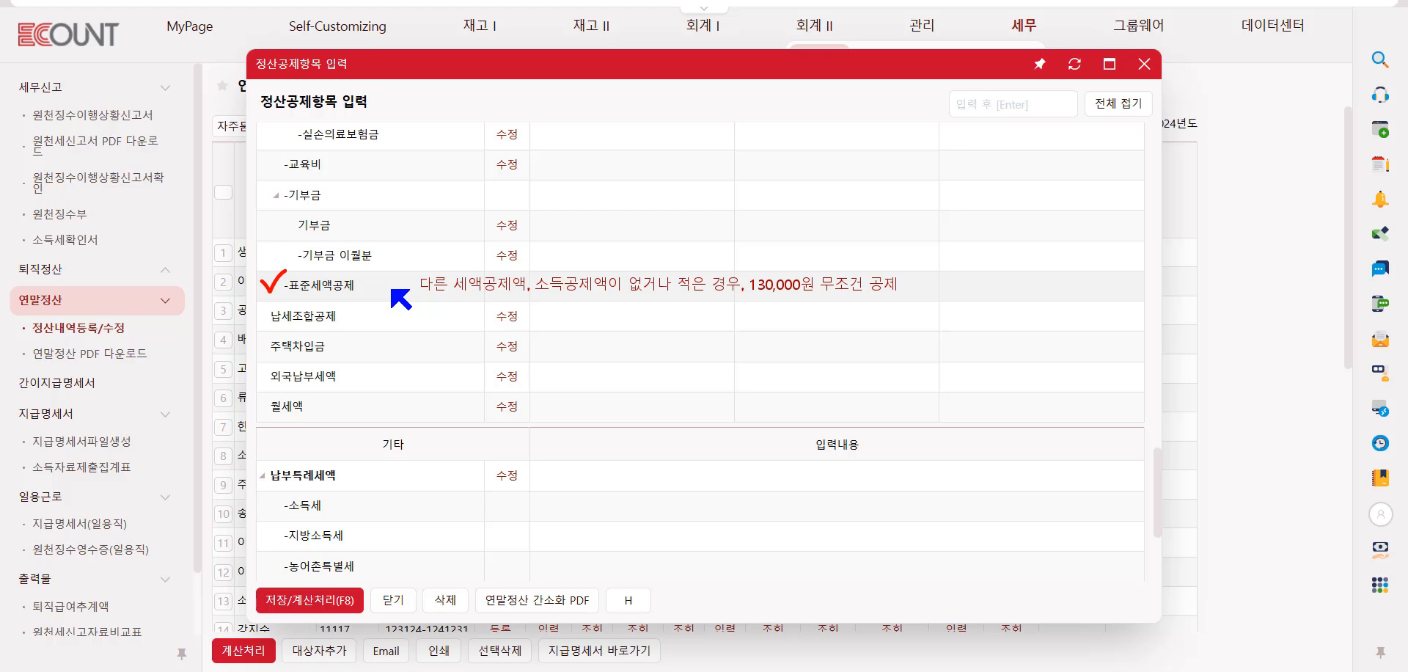
pyautogui.scroll(10, 418, 293)
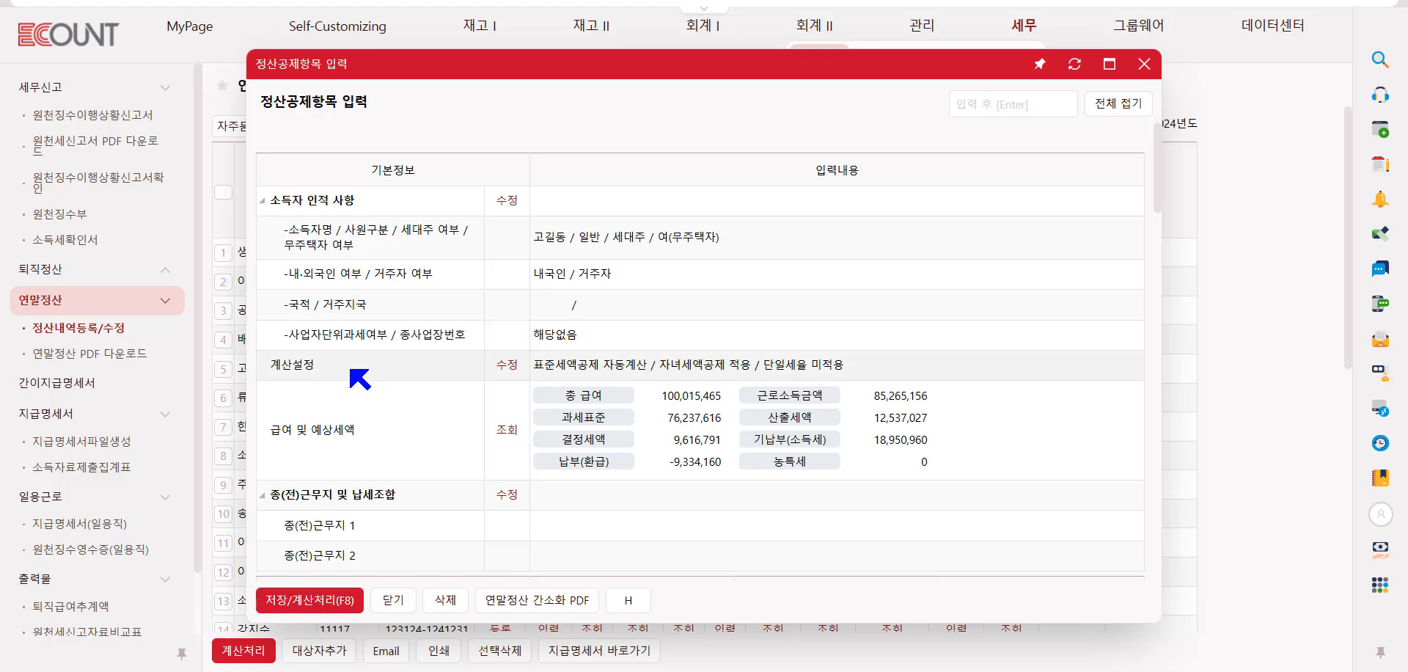
pyautogui.click(508, 364)
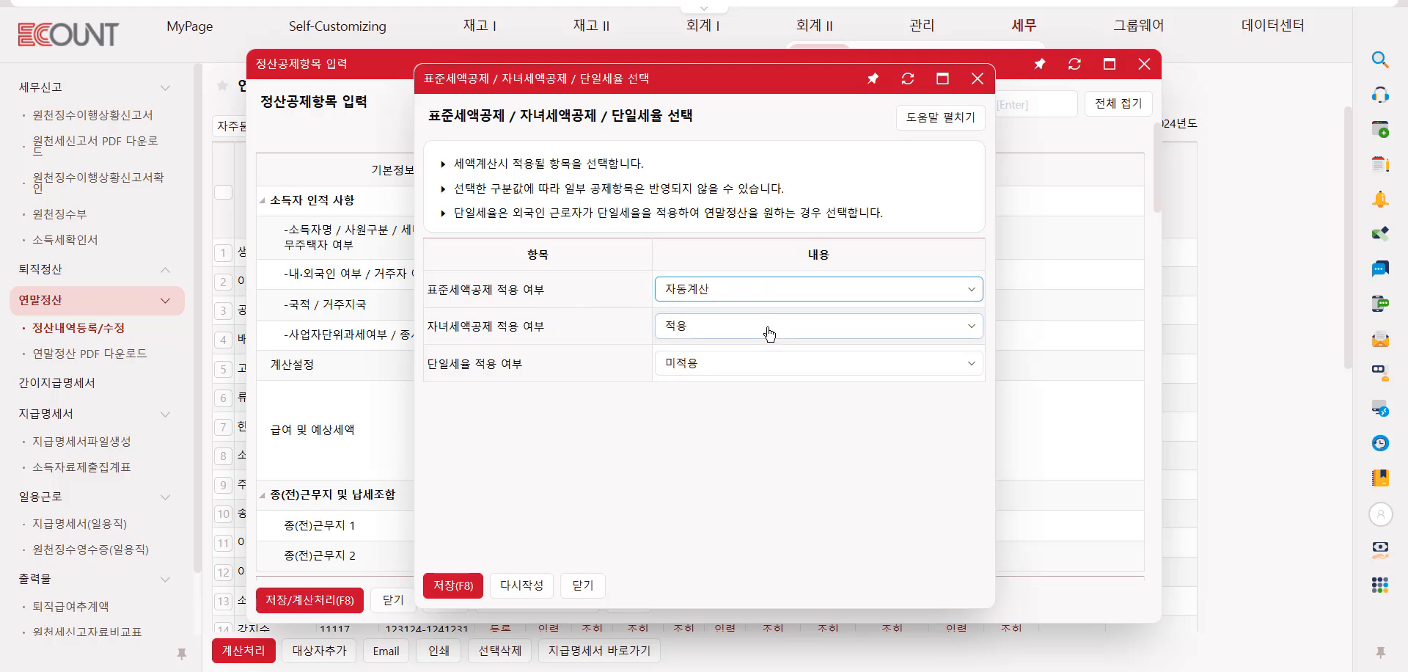
pyautogui.click(767, 287)
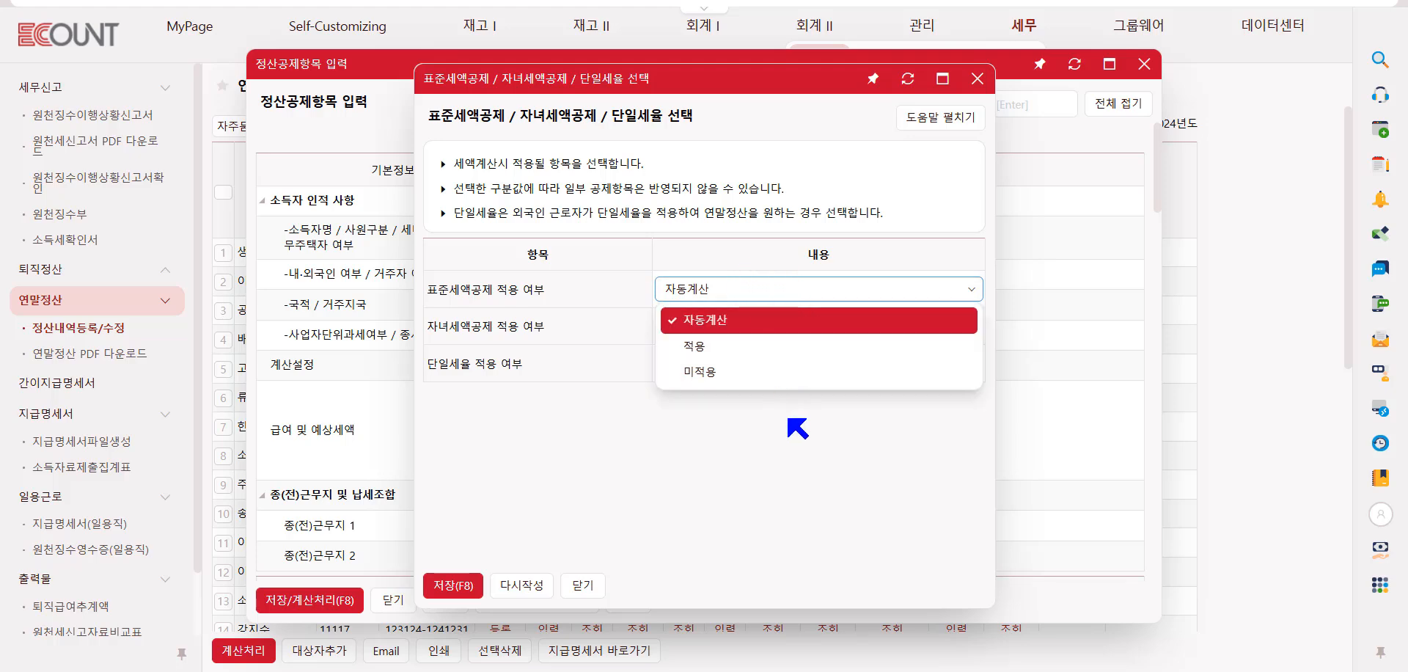
pyautogui.press('F8')
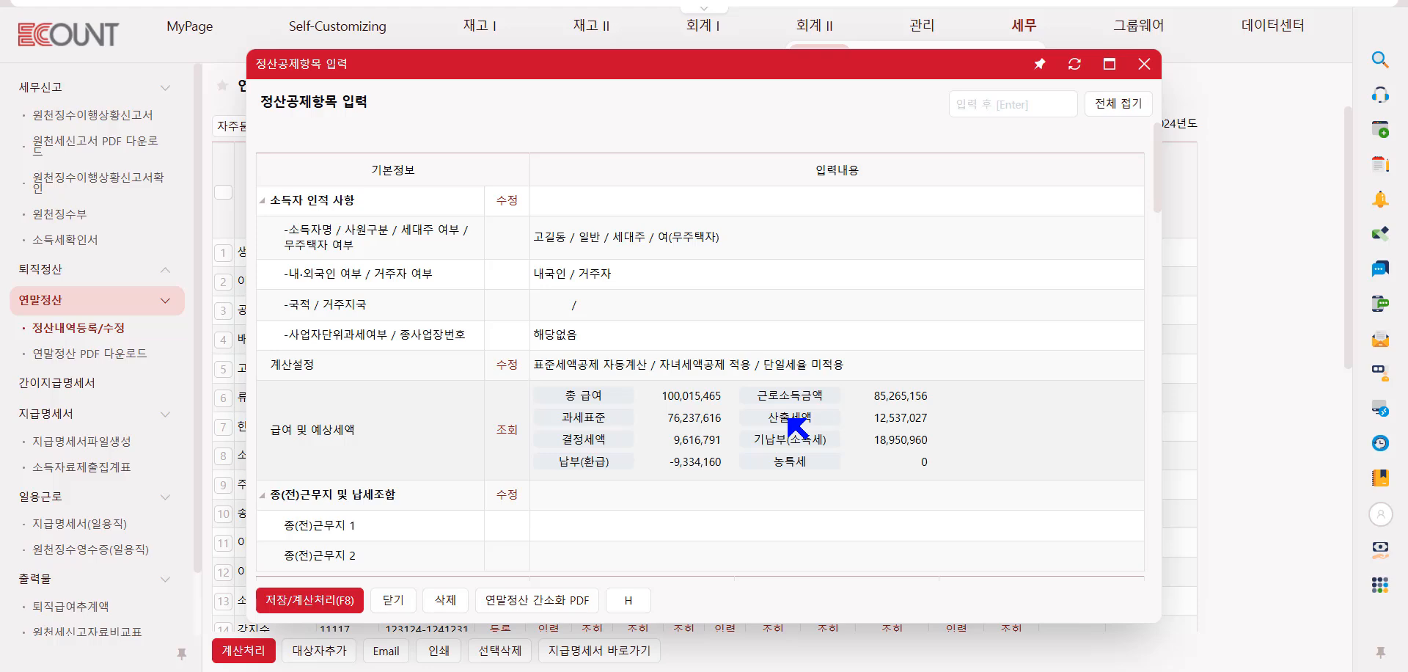